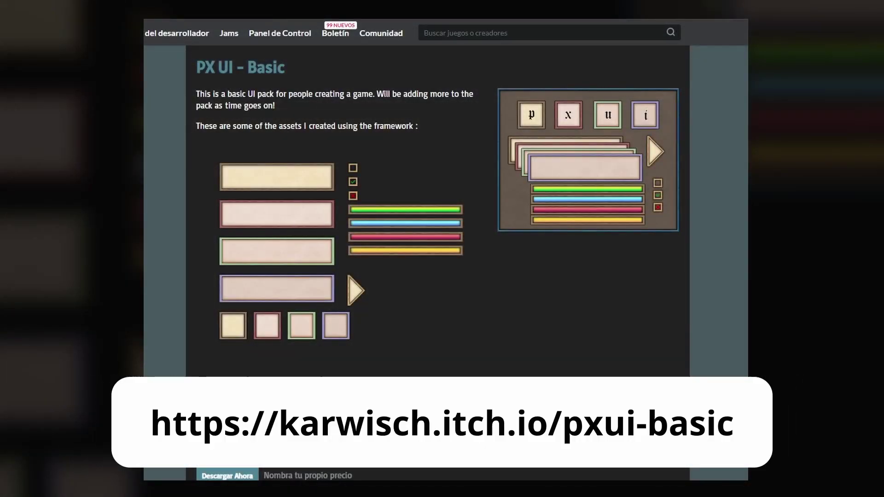
Scroll the PX UI - Basic and Pixel AE itch.io pages down to the Descargar file list.
scroll(443, 249, down, 4)
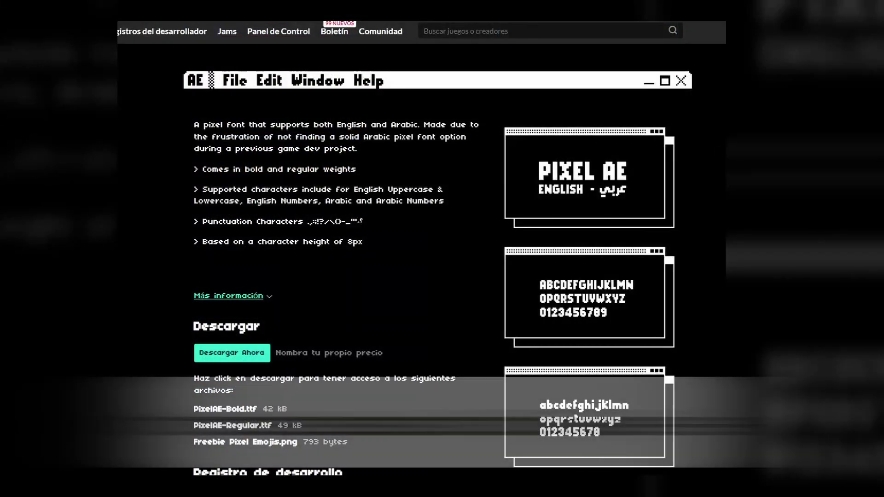
scroll(443, 249, down, 5)
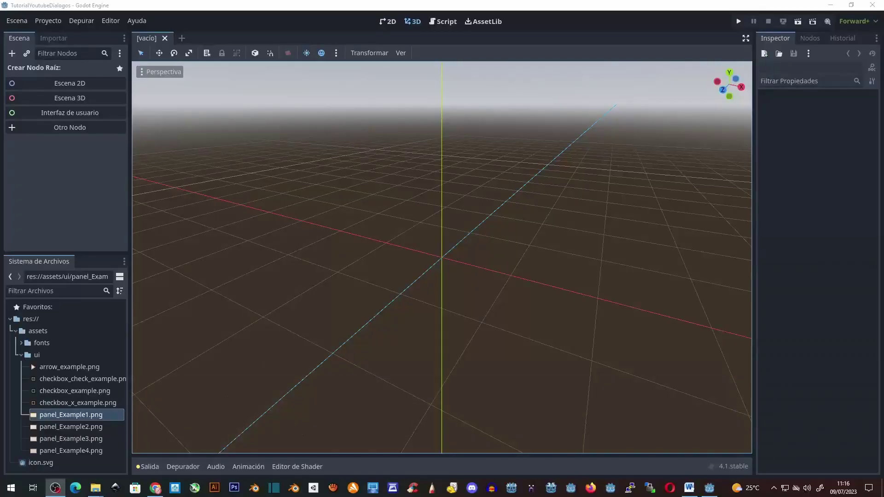
Create a User Interface root node and save the scene as Main.tscn.
click(59, 116)
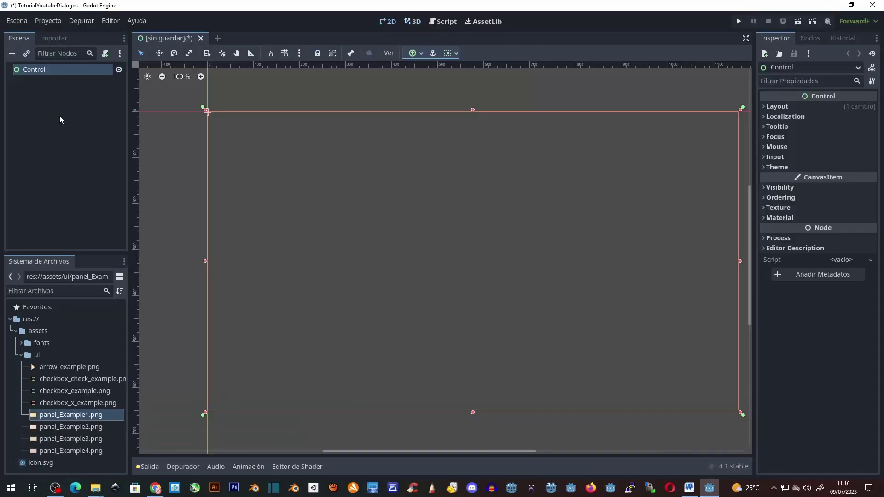
key(ctrl+s)
text(Main.tscn)
key(Return)
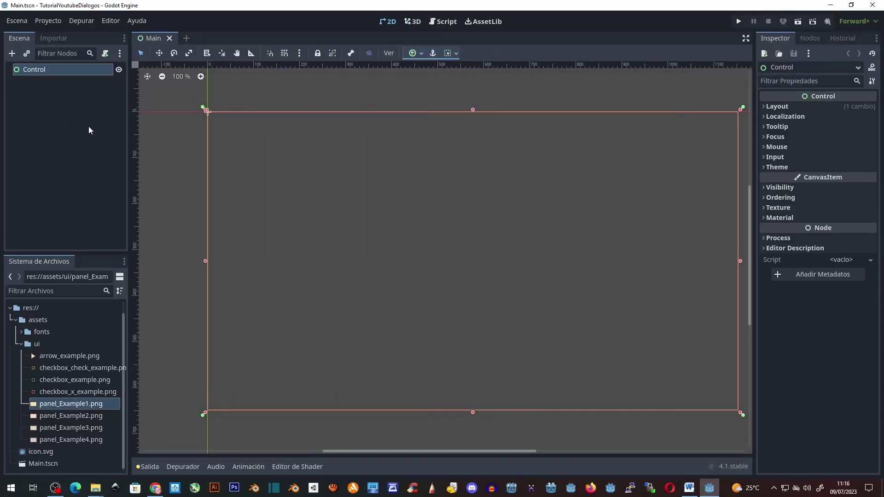
Add a PanelContainer child under the Control root.
click(23, 345)
right_click(49, 74)
click(84, 86)
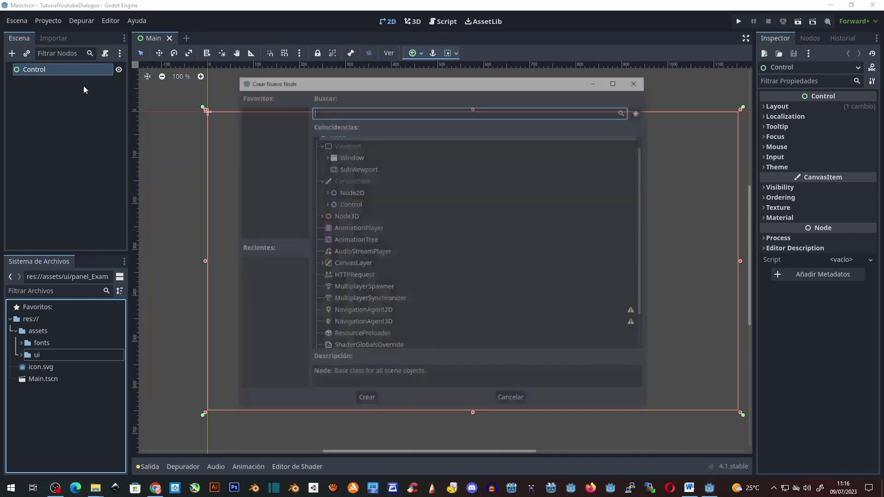
text(Panel)
key(Down)
key(Down)
key(Return)
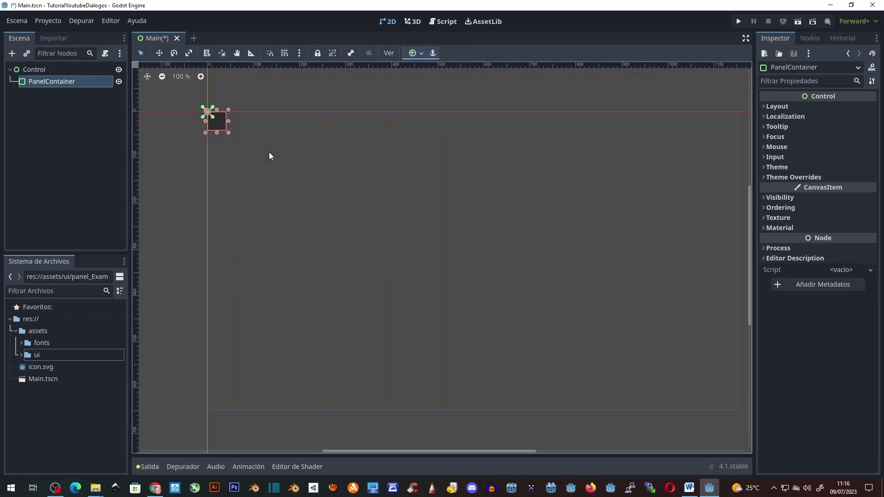
Anchor the PanelContainer to Center Bottom and stretch it into a wide, taller dialog box.
click(419, 53)
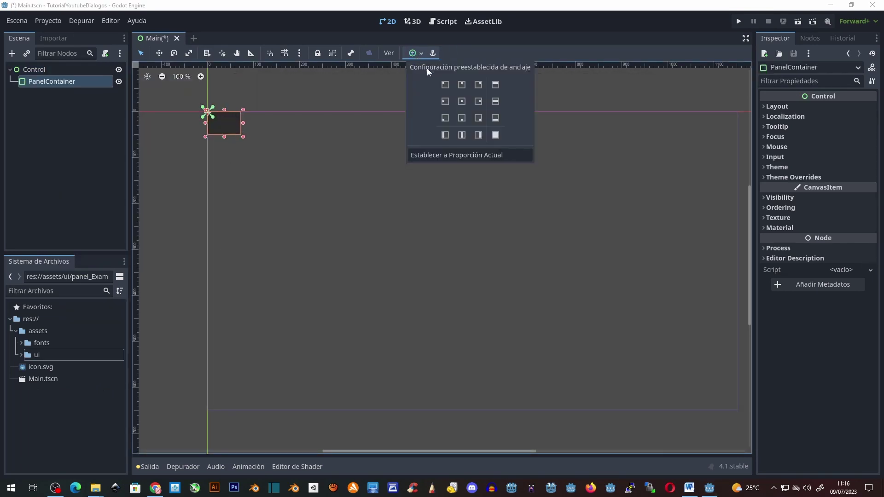
click(463, 118)
click(454, 404)
drag(454, 399, 305, 399)
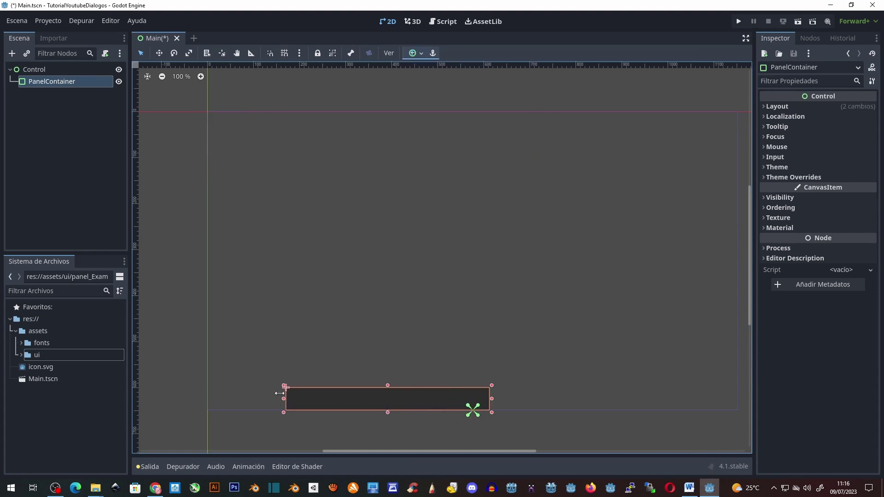
drag(492, 399, 709, 399)
mouse_move(507, 386)
mouse_down()
mouse_move(507, 327)
mouse_move(478, 319)
mouse_move(483, 324)
mouse_up()
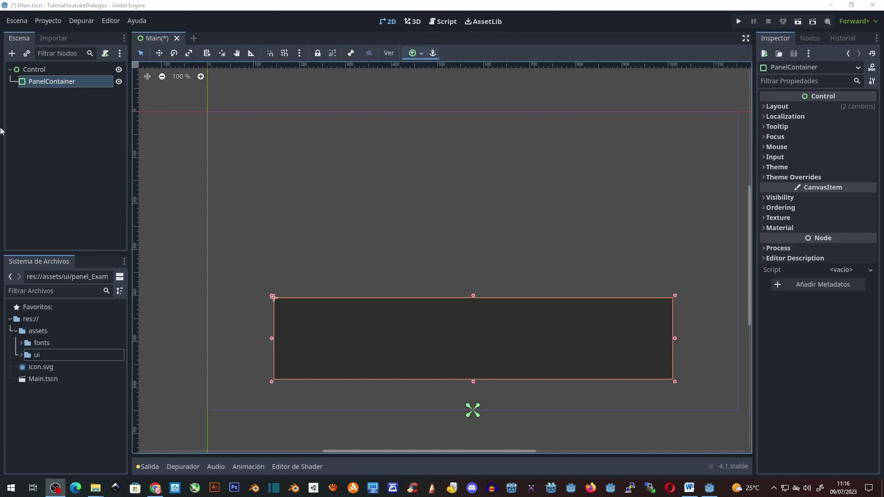
Add a RichTextLabel and a Control as children of the PanelContainer.
right_click(47, 81)
click(69, 86)
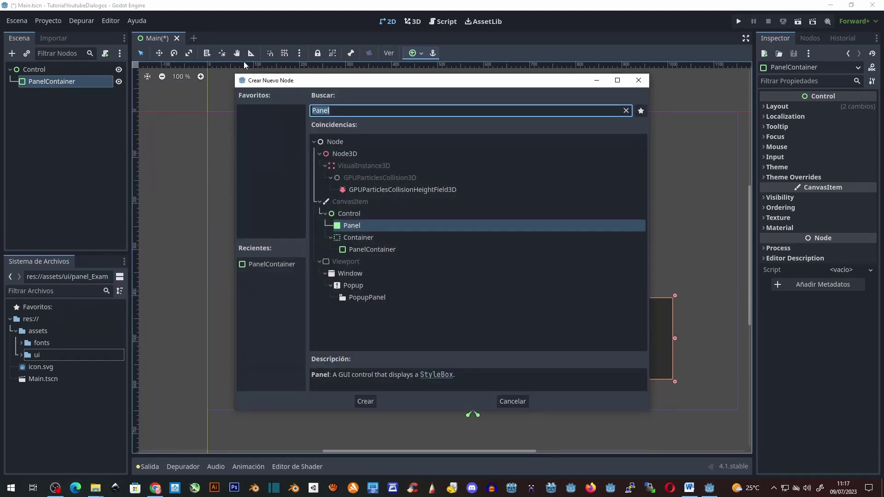
text(ric)
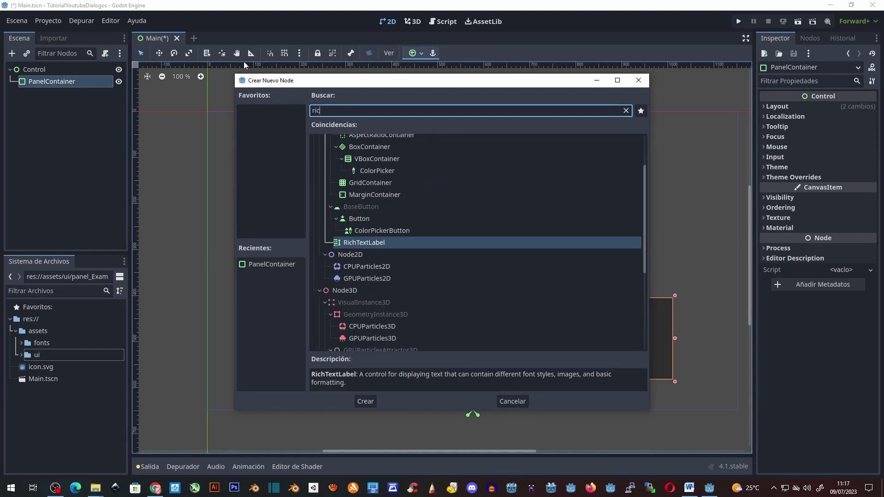
key(Return)
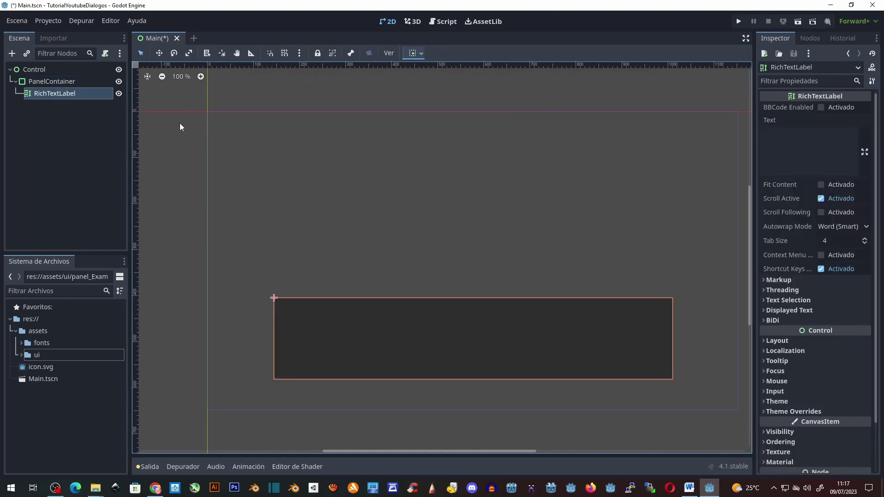
click(50, 82)
key(ctrl+a)
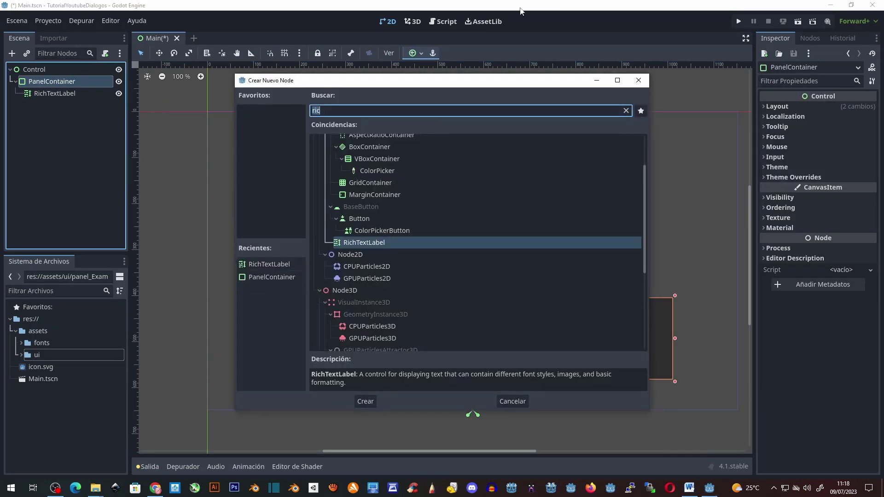
text(control)
key(Return)
Add a TextureRect under the Control, anchor it Bottom Right, and nudge it into the corner.
right_click(48, 112)
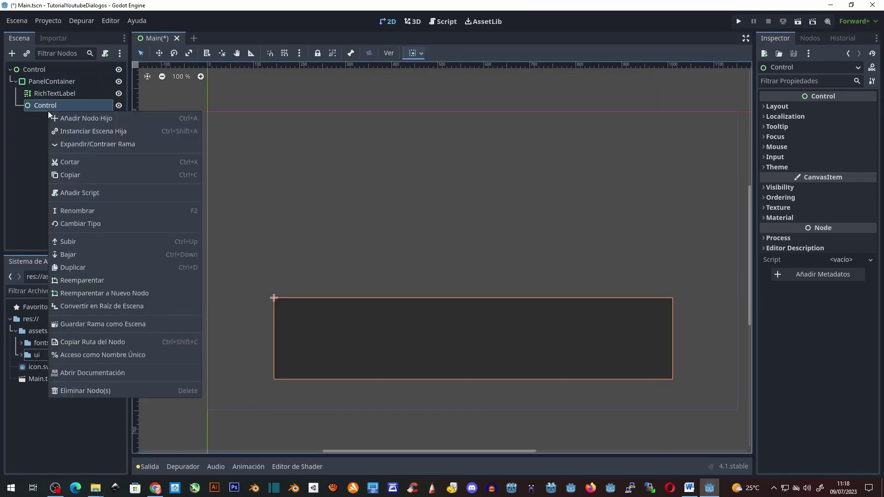
click(74, 119)
text(tex)
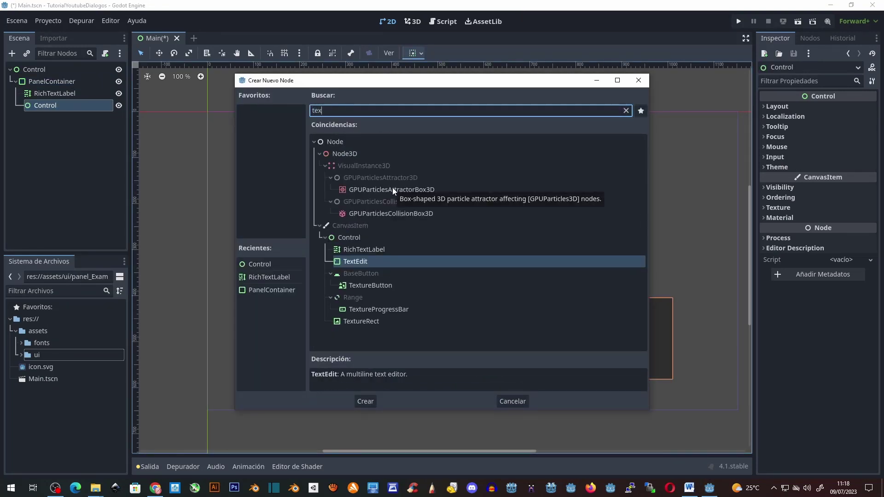
key(Down)
key(Down)
key(Down)
key(Return)
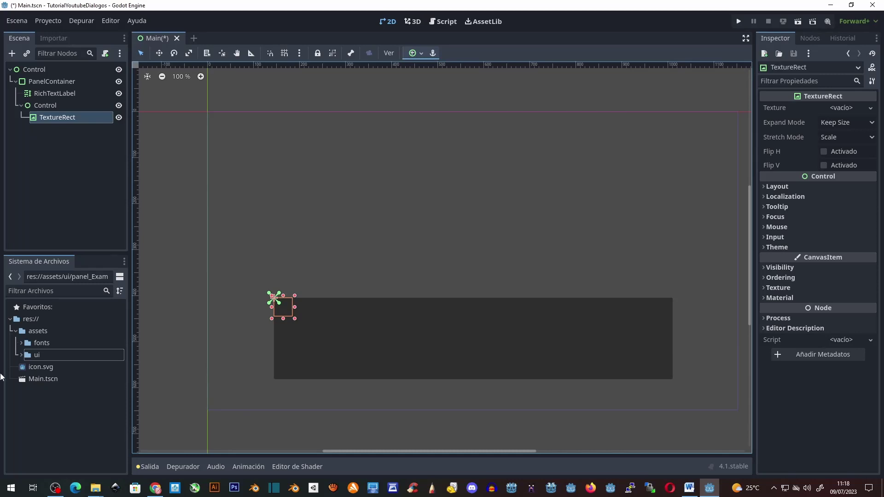
click(425, 53)
click(479, 118)
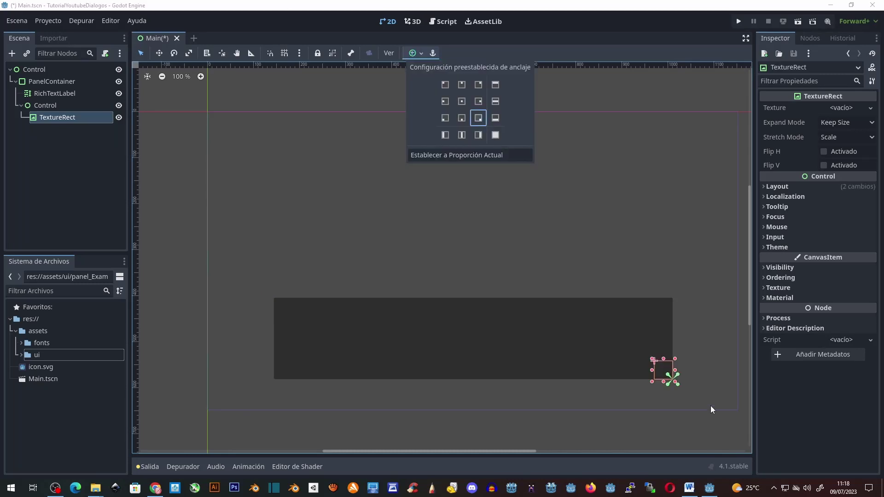
click(644, 361)
drag(656, 366, 647, 358)
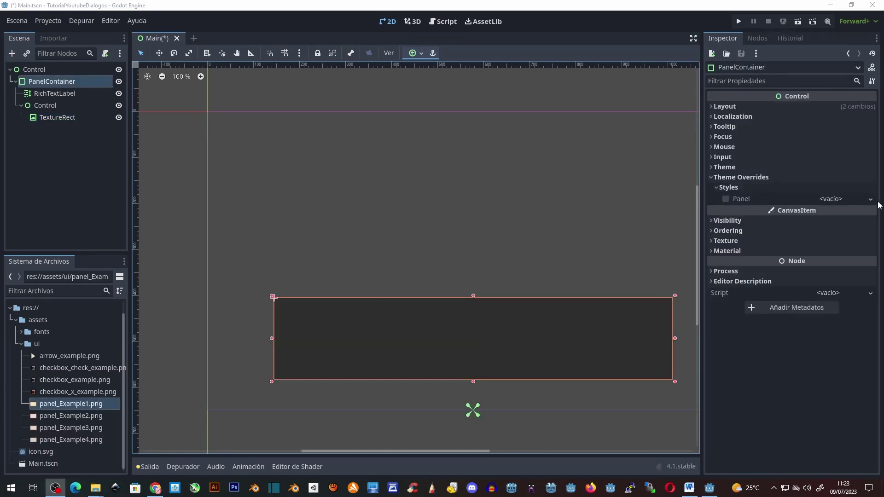
Give the Panel style override a new StyleBoxTexture using panel_Example1.png.
click(871, 201)
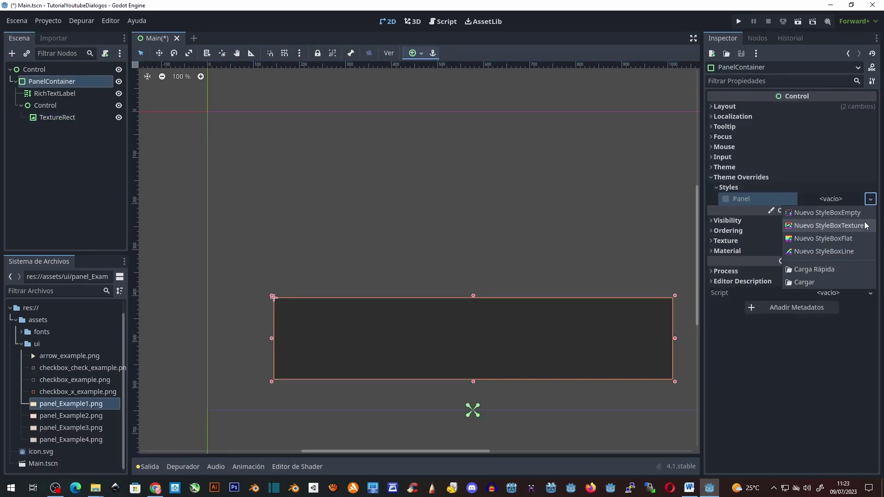
click(829, 225)
drag(71, 403, 824, 282)
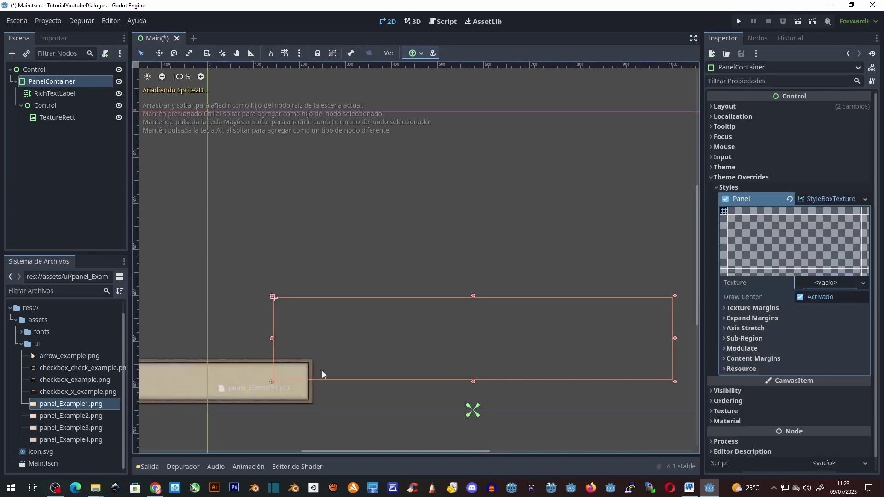
Crop the texture to a 399×97.972 px region around the frame and set its left, right and top margins.
scroll(824, 281, down, 2)
click(758, 325)
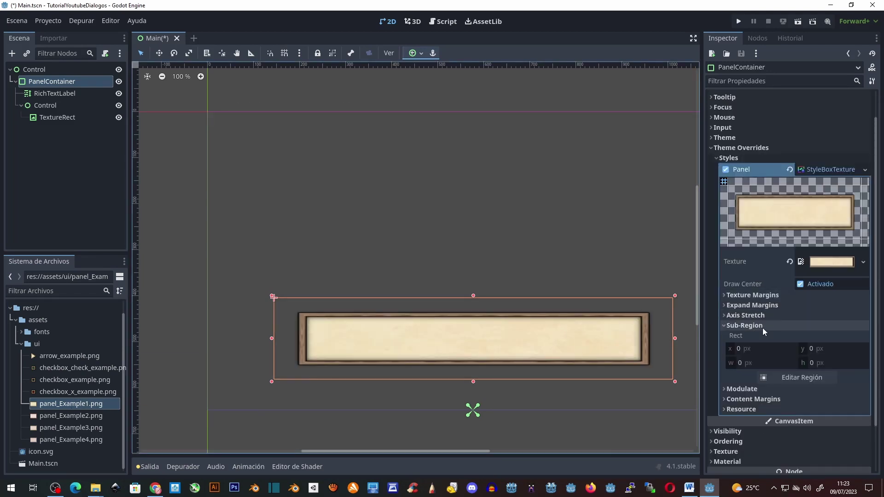
click(778, 377)
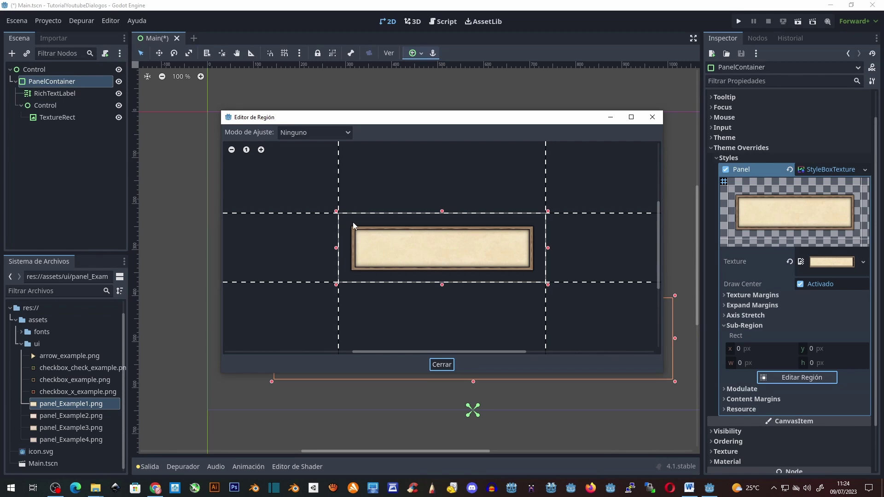
drag(354, 225, 534, 275)
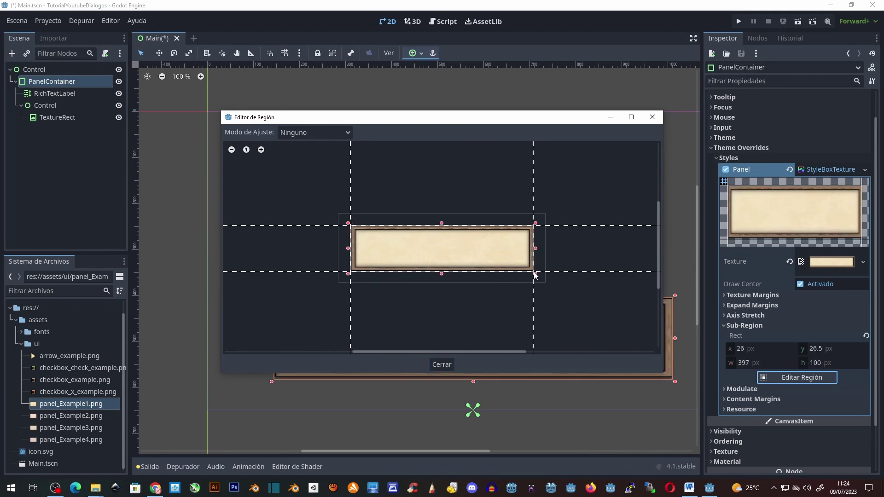
drag(534, 275, 535, 275)
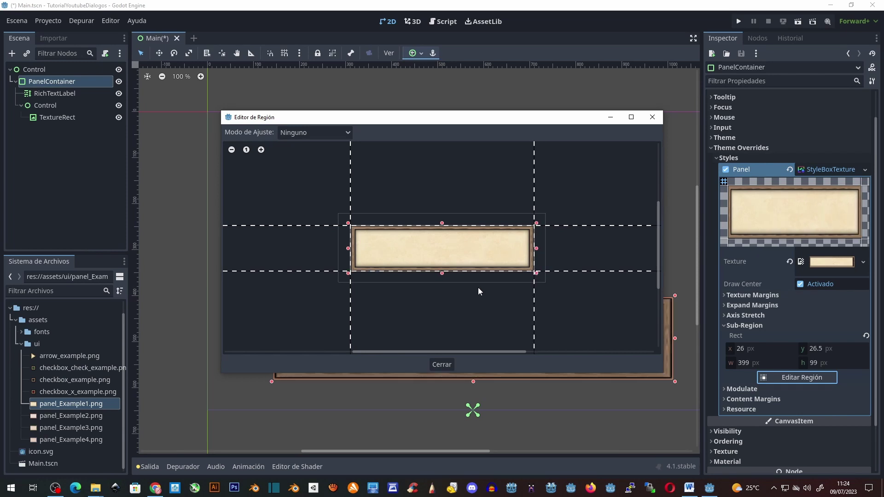
scroll(435, 291, up, 2)
drag(297, 223, 310, 229)
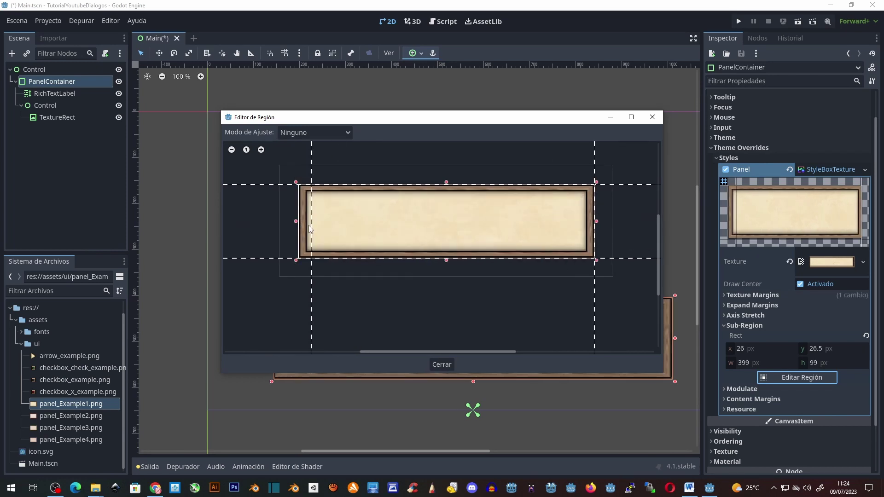
drag(594, 223, 583, 224)
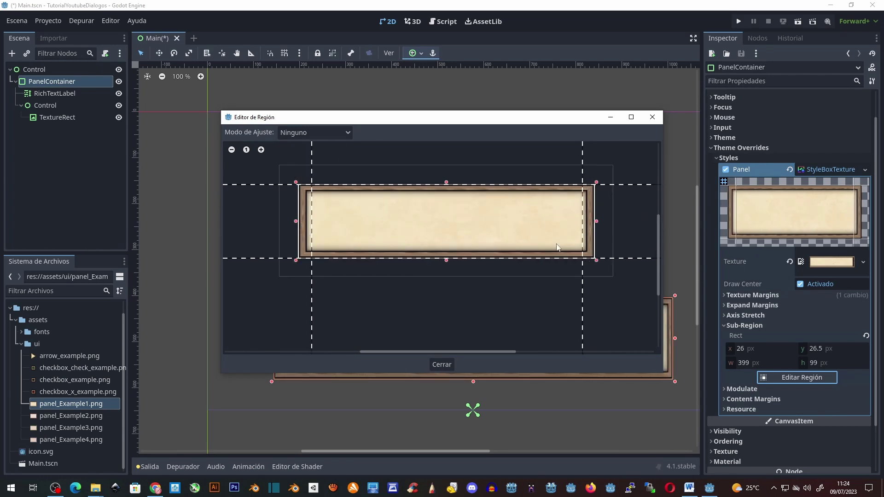
drag(446, 262, 456, 247)
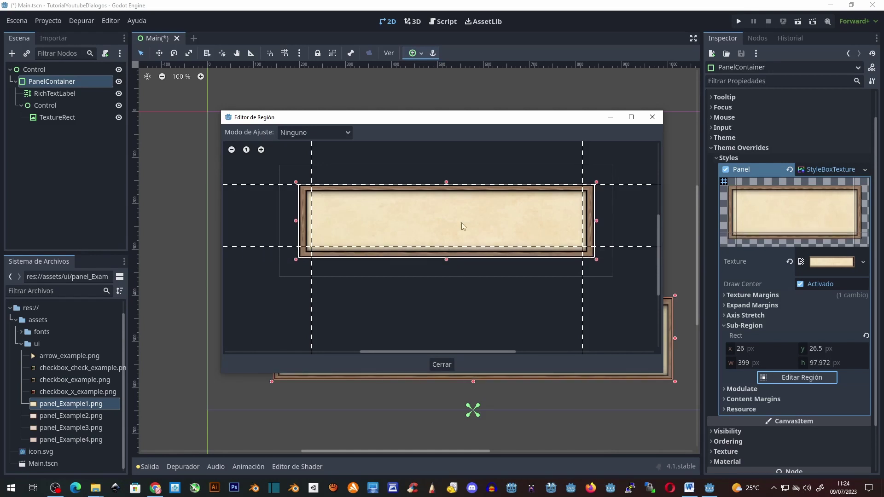
drag(446, 185, 448, 196)
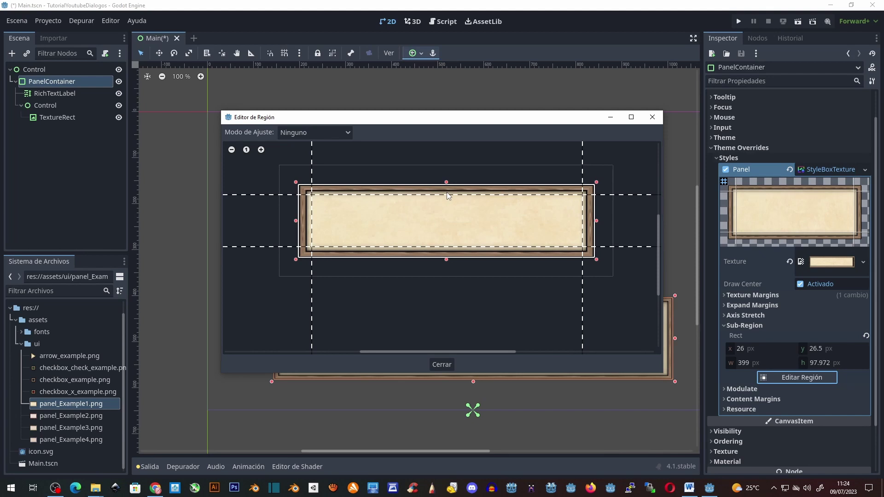
click(433, 364)
scroll(571, 234, down, 2)
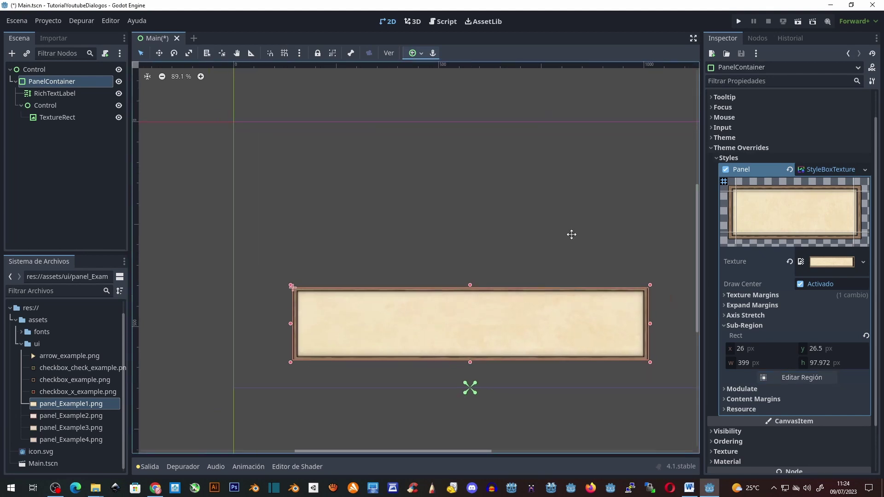
Assign arrow_example.png as the TextureRect's texture.
scroll(756, 329, down, 3)
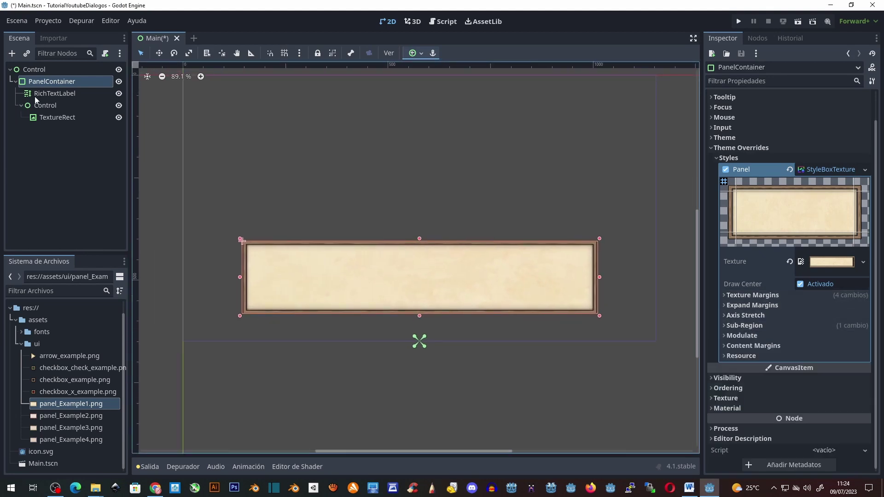
click(52, 96)
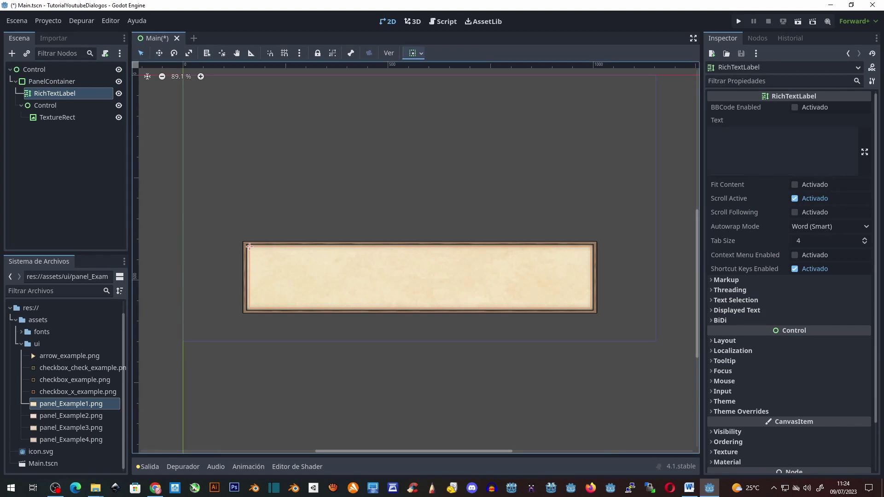
click(40, 106)
click(47, 118)
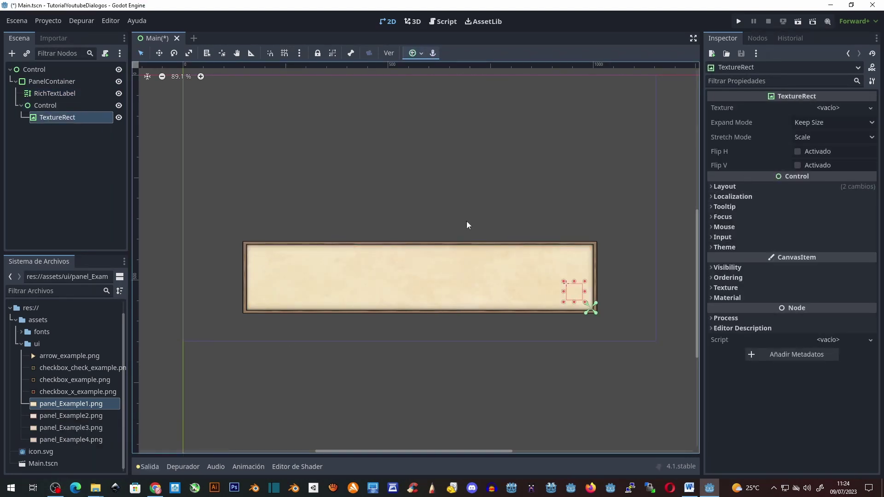
drag(69, 356, 826, 111)
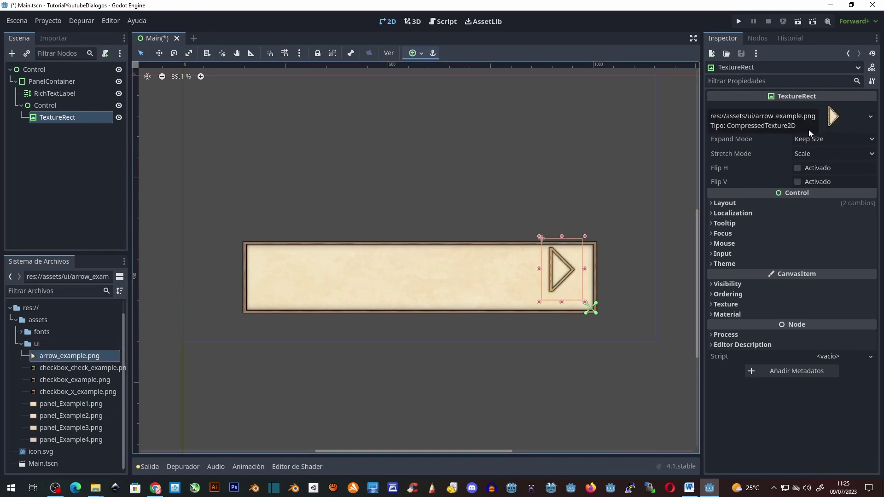
Set Expand Mode to Fit Width and Stretch Mode to Keep Aspect Centered.
click(831, 139)
click(816, 175)
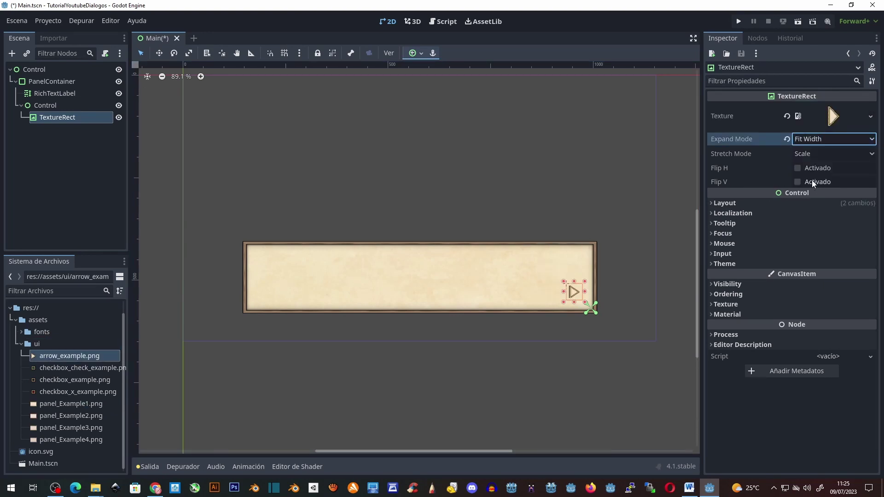
click(819, 154)
click(823, 206)
click(827, 154)
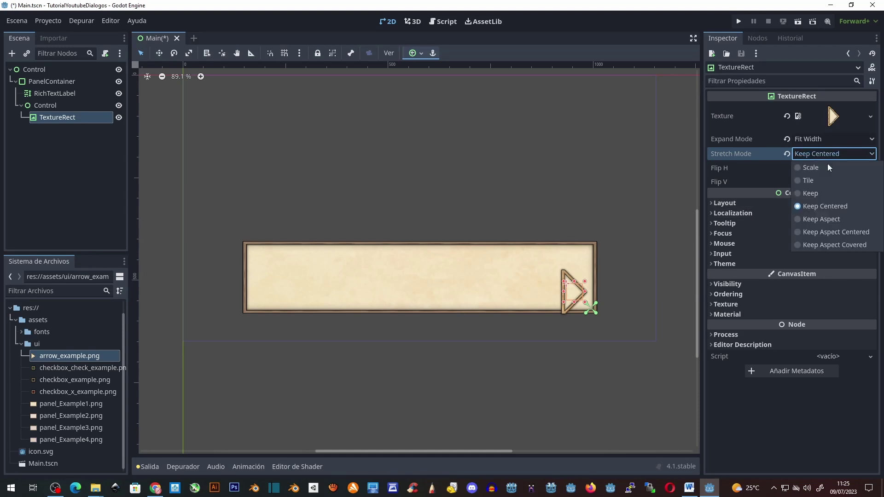
click(831, 231)
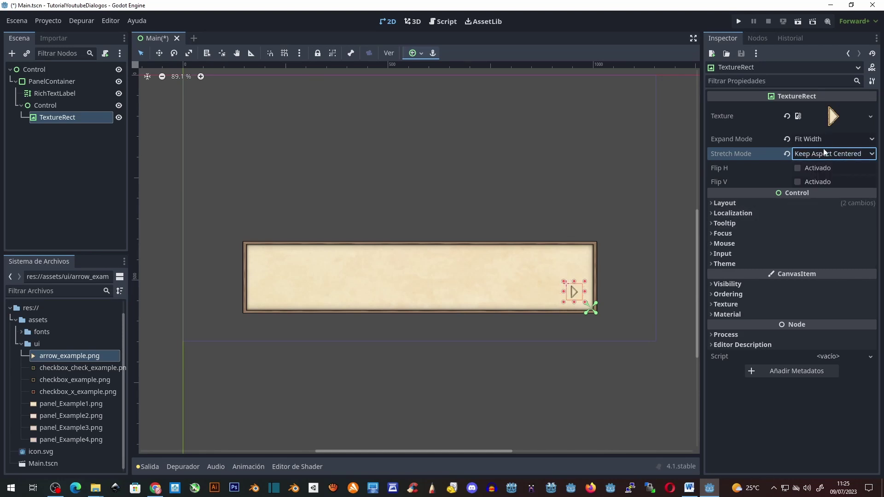
Rotate the arrow 90° to point down and nudge it right inside the panel.
click(740, 204)
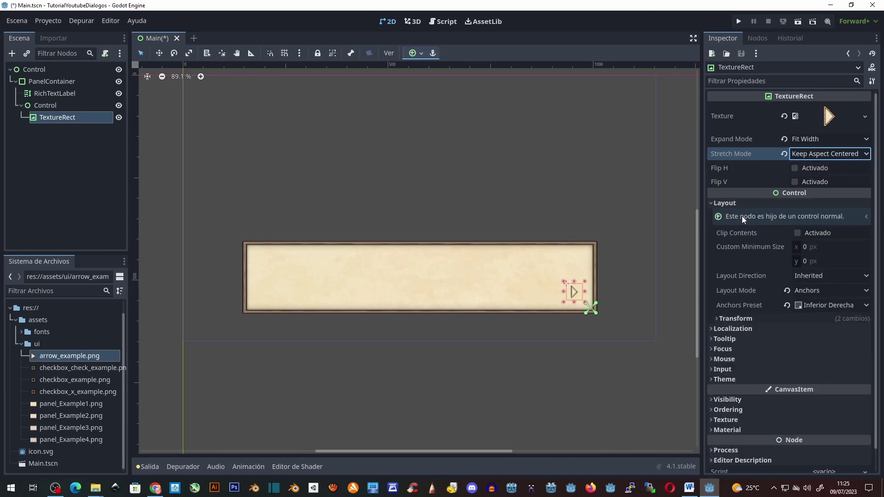
click(734, 329)
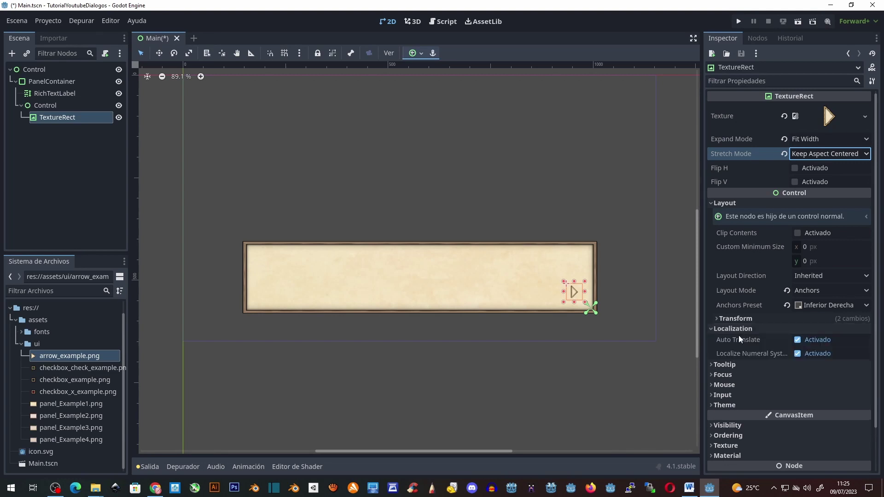
click(737, 318)
click(822, 386)
text(9)
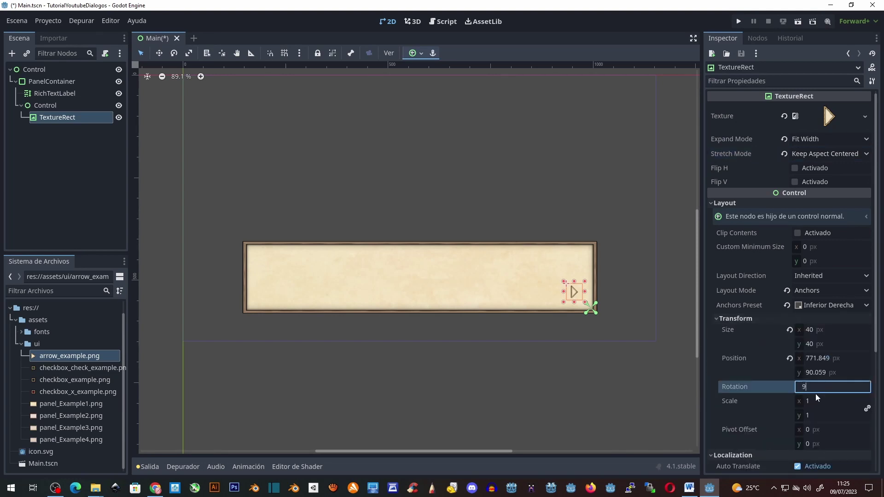
text(0)
key(Return)
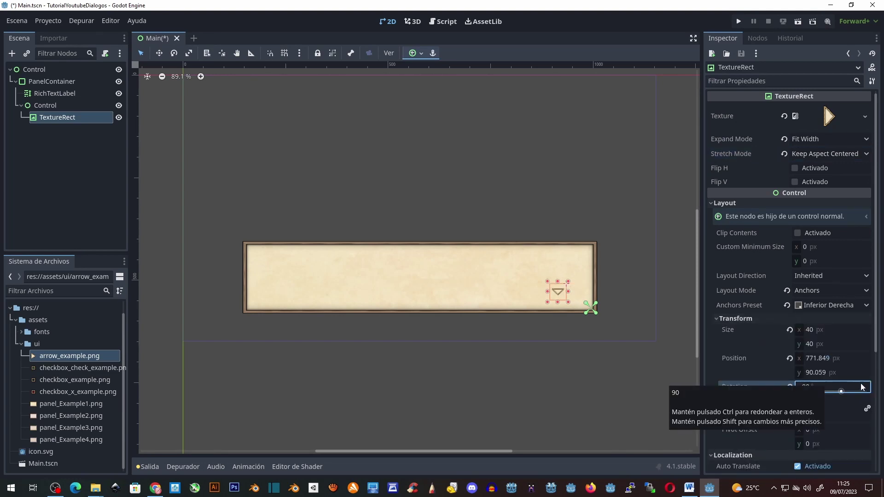
mouse_move(819, 363)
mouse_down()
mouse_move(840, 363)
mouse_move(836, 373)
mouse_move(830, 359)
mouse_up()
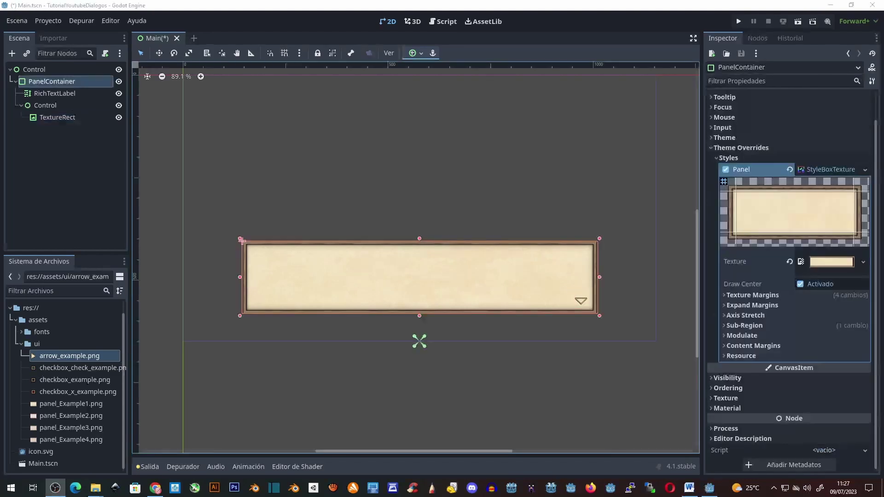
Add an AnimationPlayer child under the PanelContainer.
right_click(77, 85)
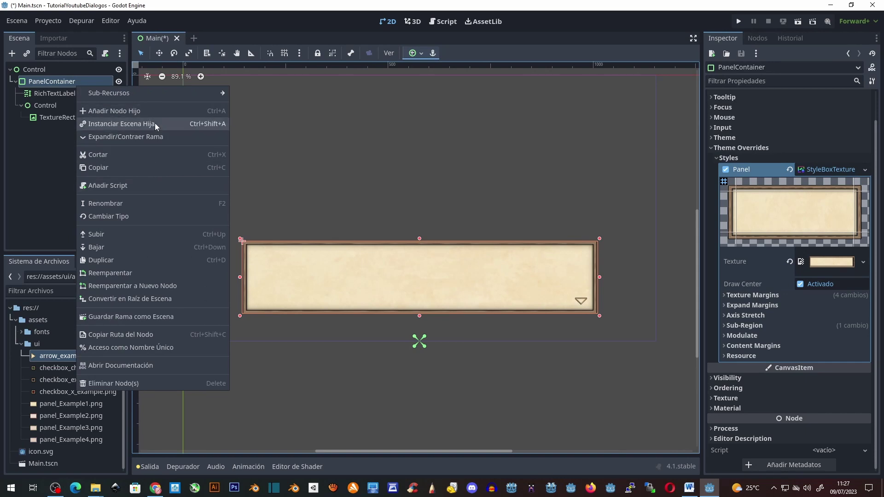
click(151, 111)
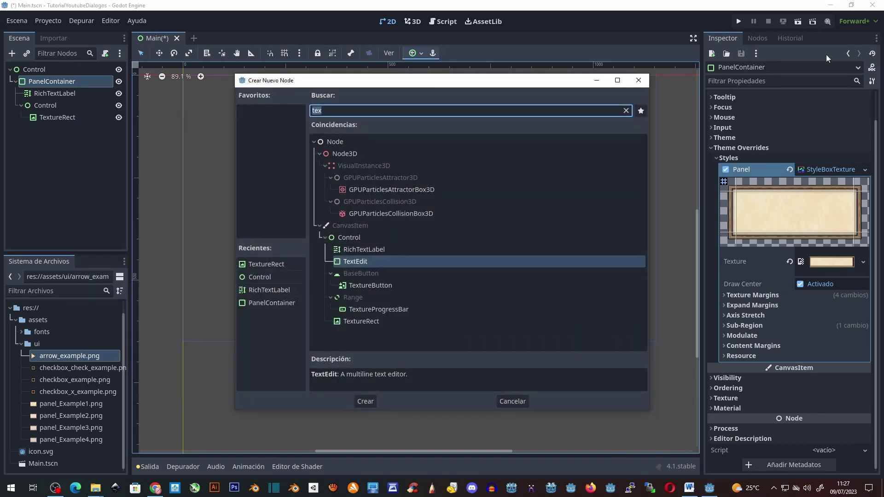
text(animation)
key(Return)
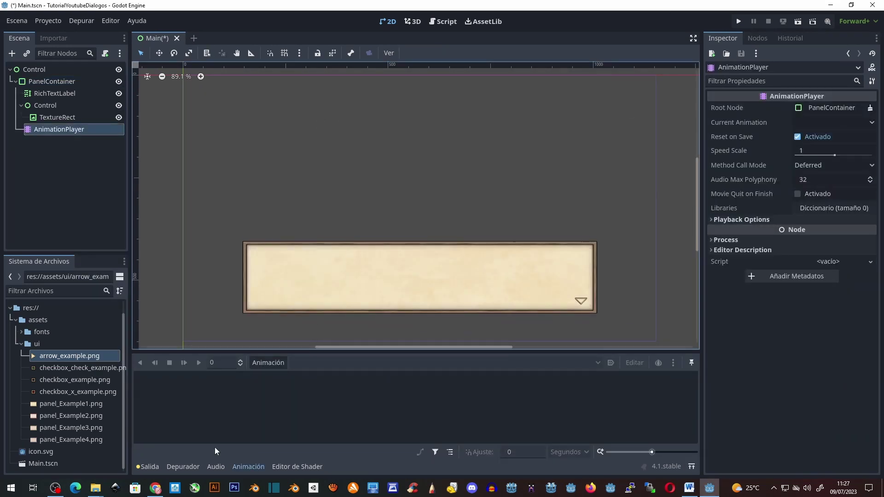
Create a new animation named MasTexto.
click(271, 364)
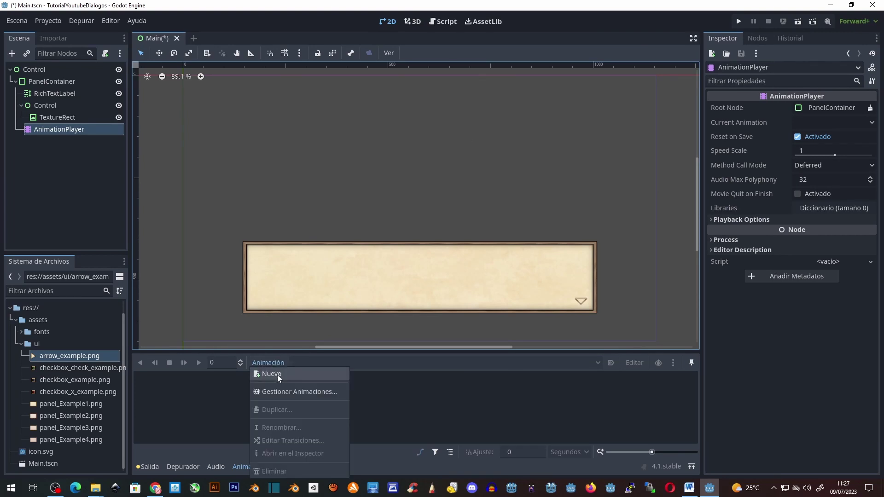
click(275, 375)
text(M)
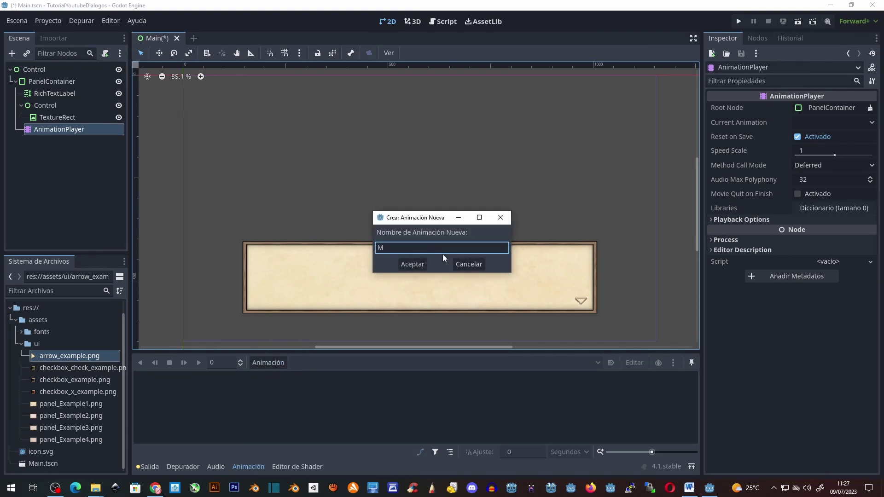
text(asTexto)
key(Return)
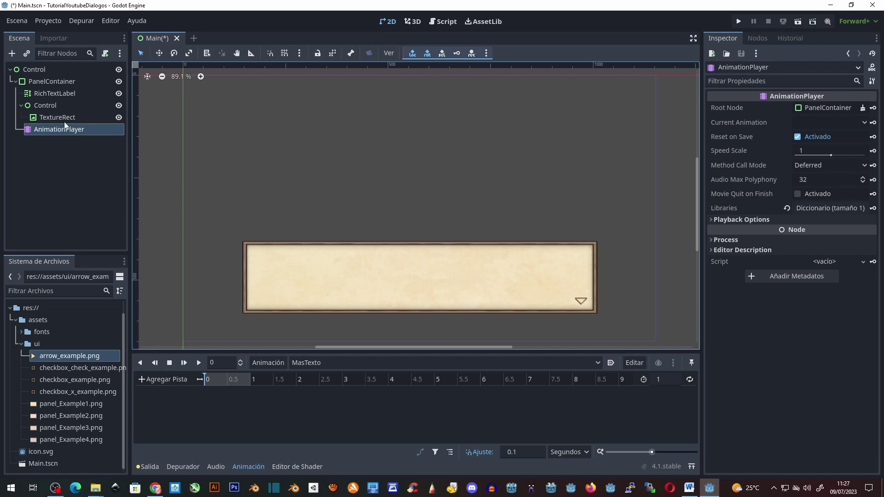
Key the arrow's position at 0 s, shift it at 0.5 s, and repeat the start key at 1 s.
click(64, 121)
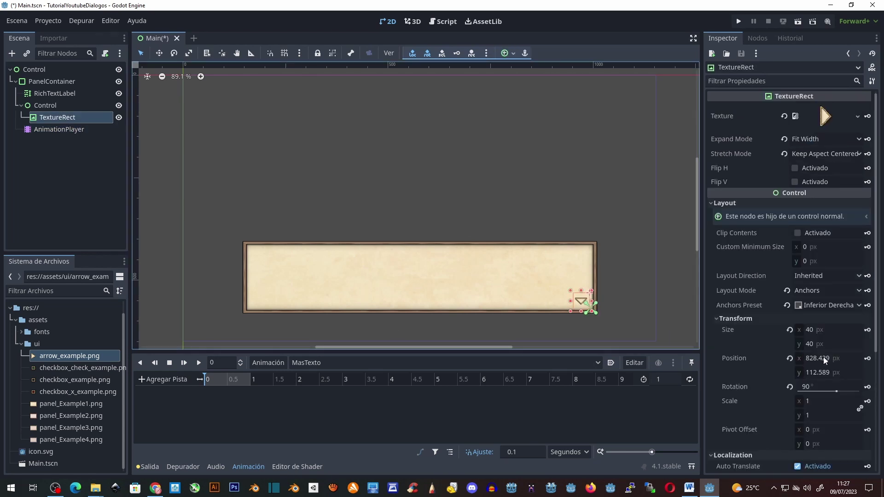
click(863, 359)
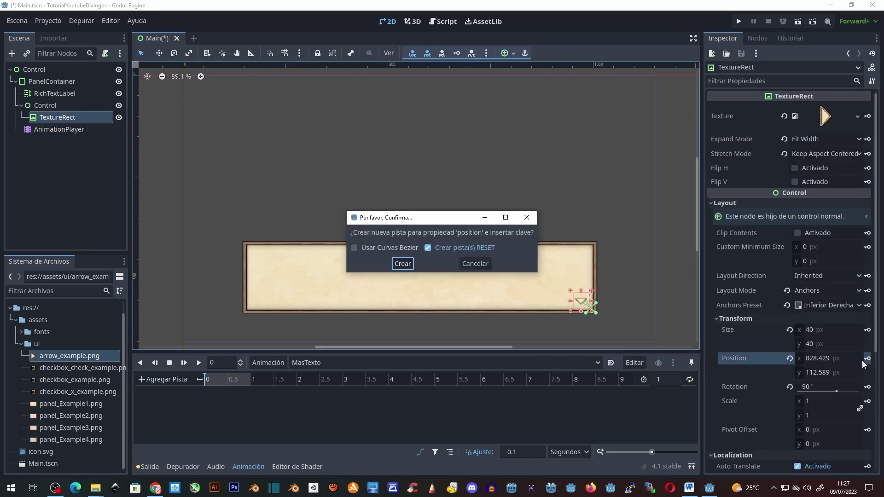
click(405, 265)
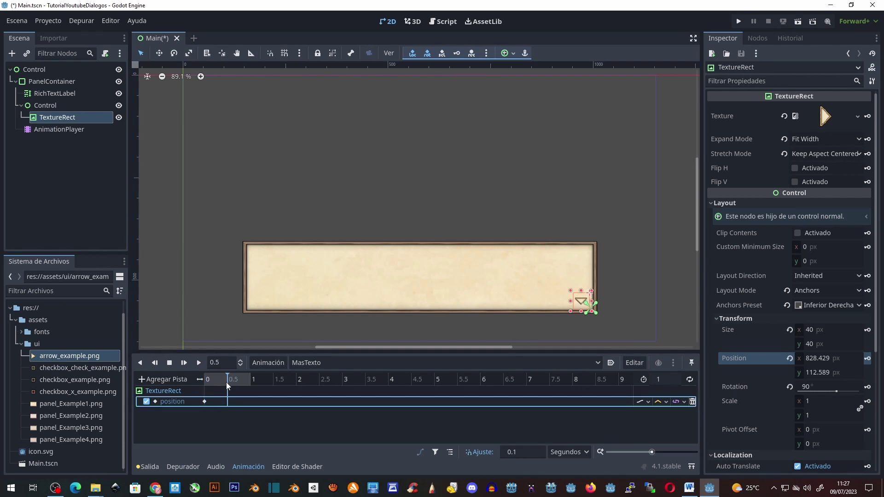
drag(824, 372, 843, 372)
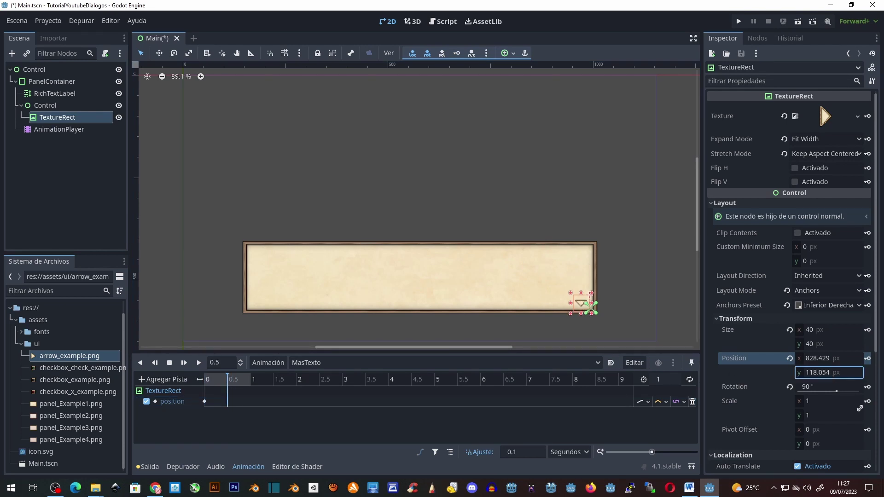
click(205, 402)
right_click(233, 401)
click(233, 428)
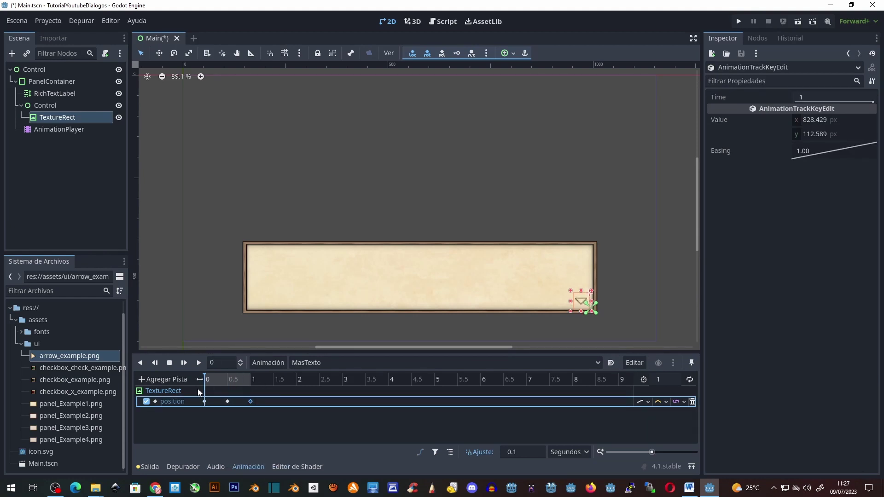
click(198, 363)
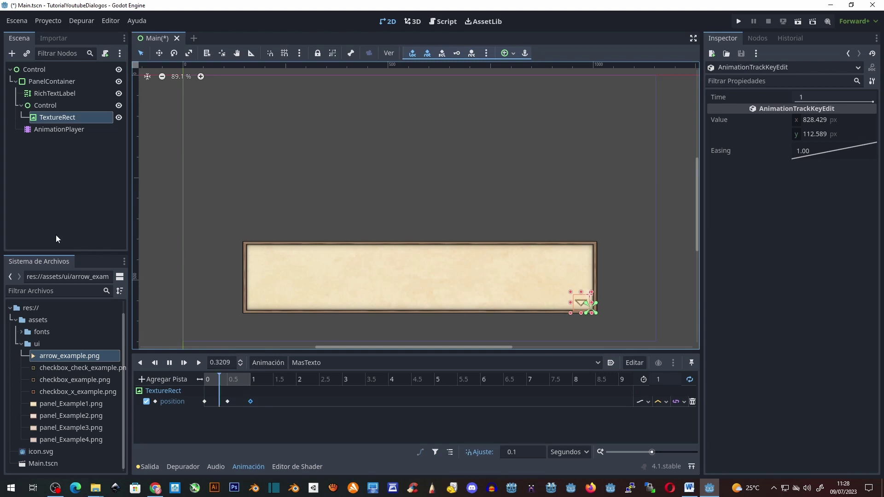
Set the AnimationPlayer's Speed Scale to 1.5 and stop the preview.
click(40, 132)
click(829, 151)
text(1.5)
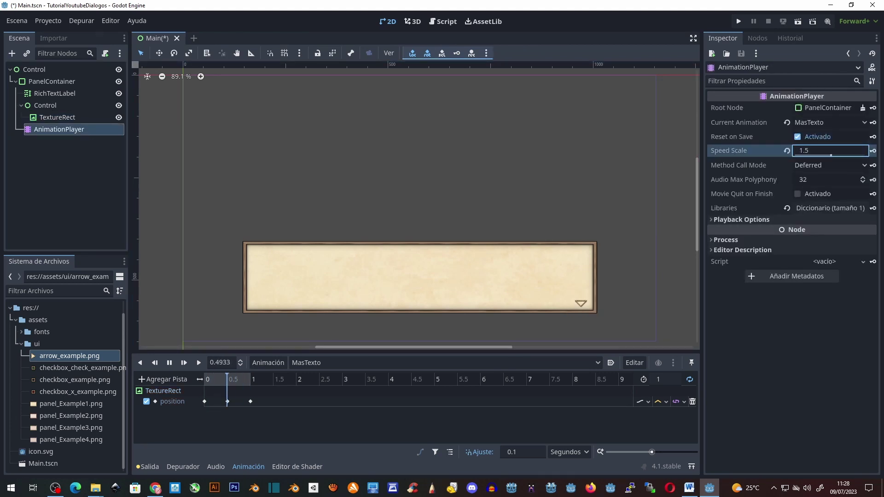
key(Return)
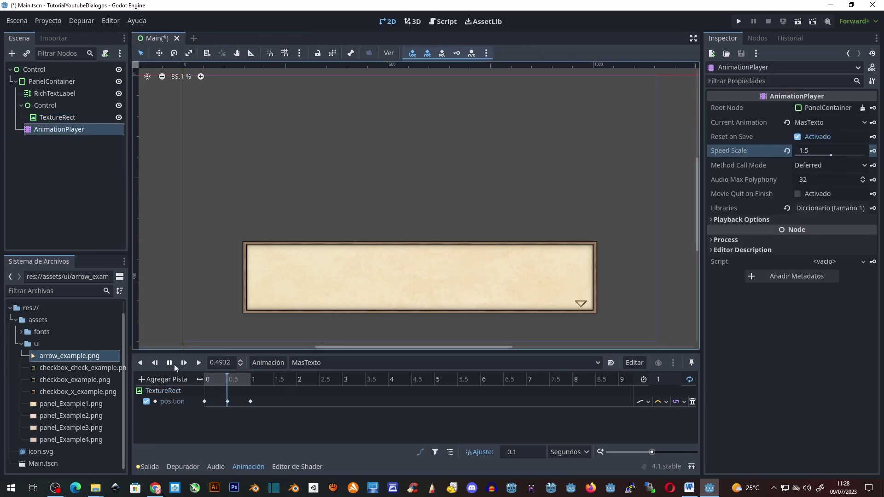
click(173, 364)
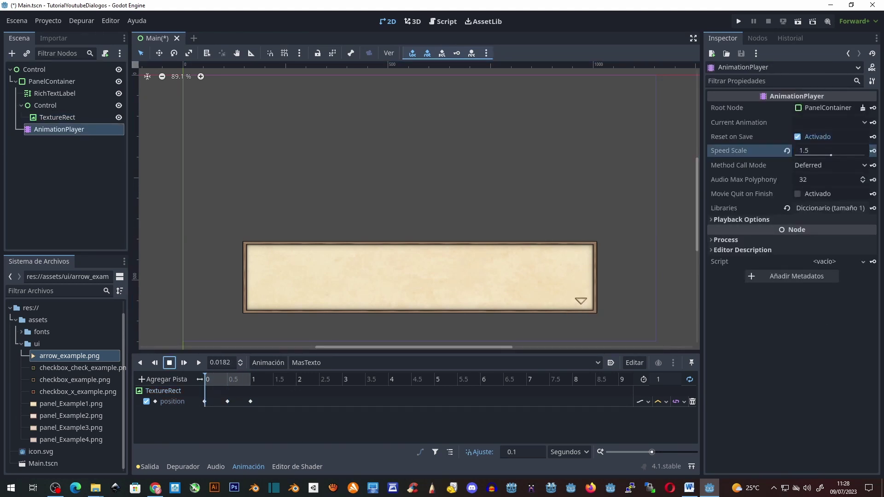
click(40, 69)
Create Main.gd on the root Control and check the RichTextLabel's Default Color theme override.
click(106, 55)
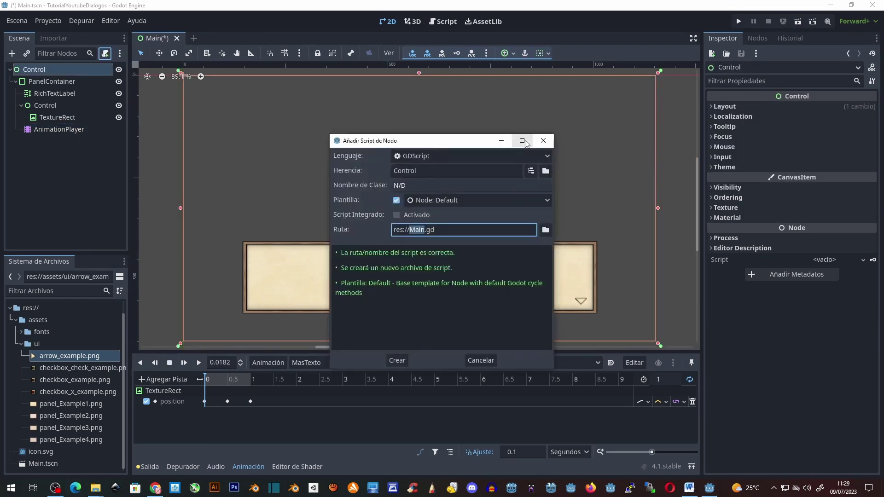
click(397, 360)
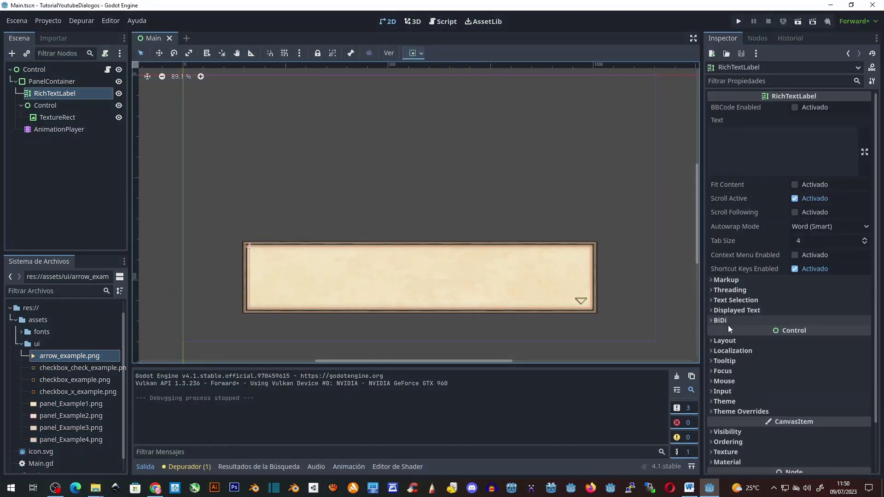
click(736, 411)
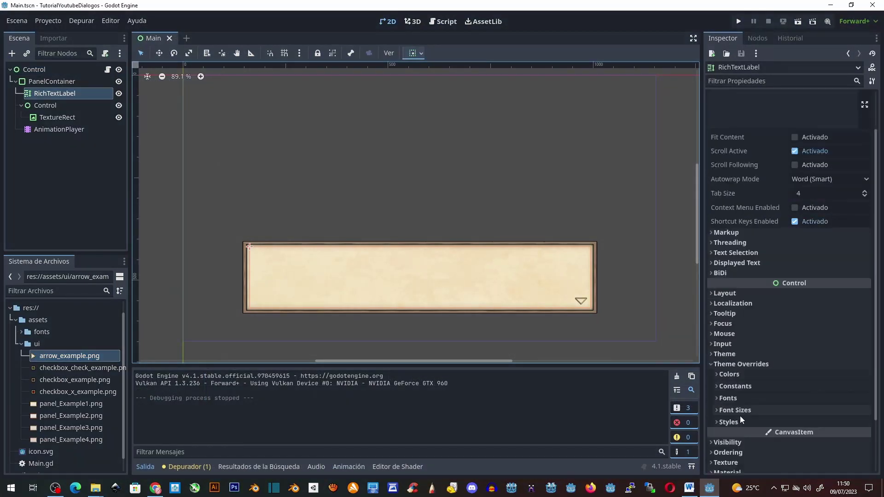
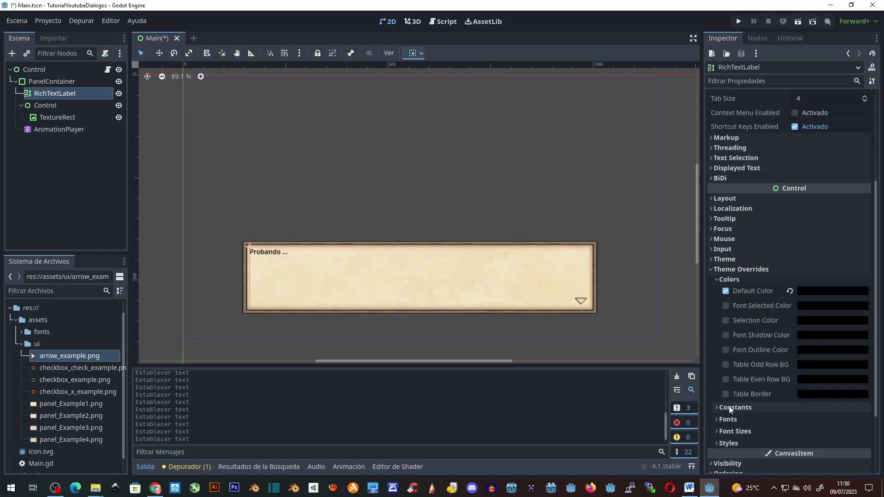
Assign PixelAE-Regular as the label's Normal Font and PixelAE-Bold as its Bold Font.
click(737, 413)
scroll(780, 343, down, 3)
click(22, 332)
mouse_move(68, 345)
mouse_down()
mouse_move(826, 335)
mouse_move(829, 367)
mouse_up()
click(790, 344)
drag(69, 356, 814, 341)
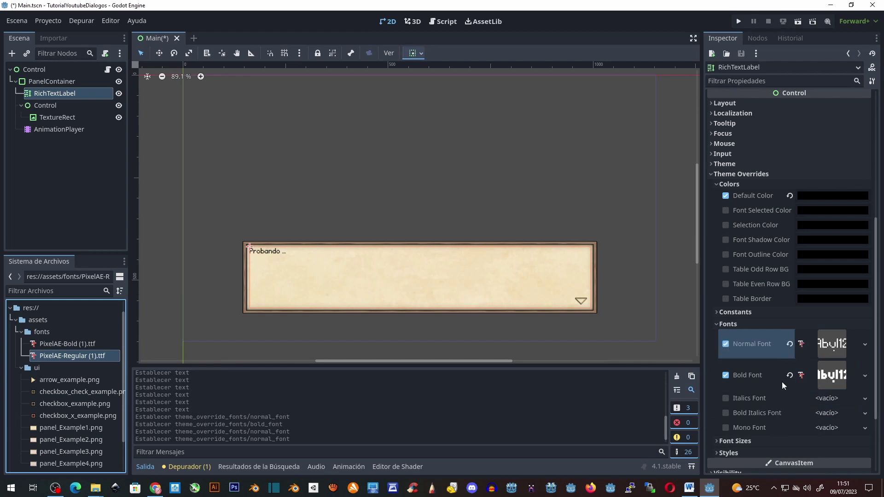
Override the label's font sizes to 24 for normal and 32 for bold.
click(720, 313)
click(720, 322)
click(720, 324)
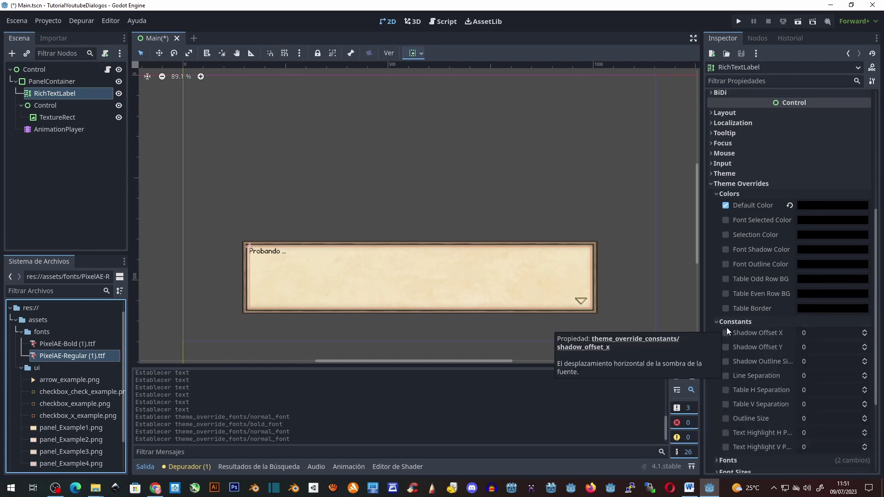
click(727, 322)
click(722, 346)
click(727, 357)
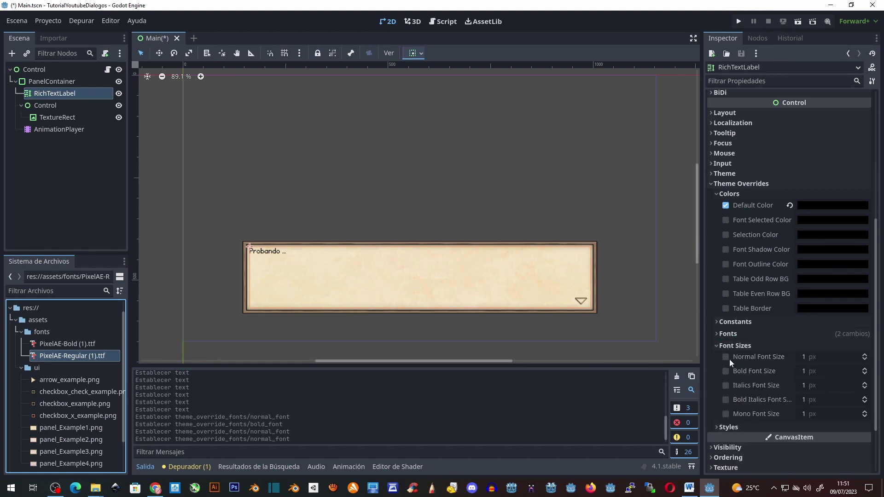
click(726, 371)
click(818, 372)
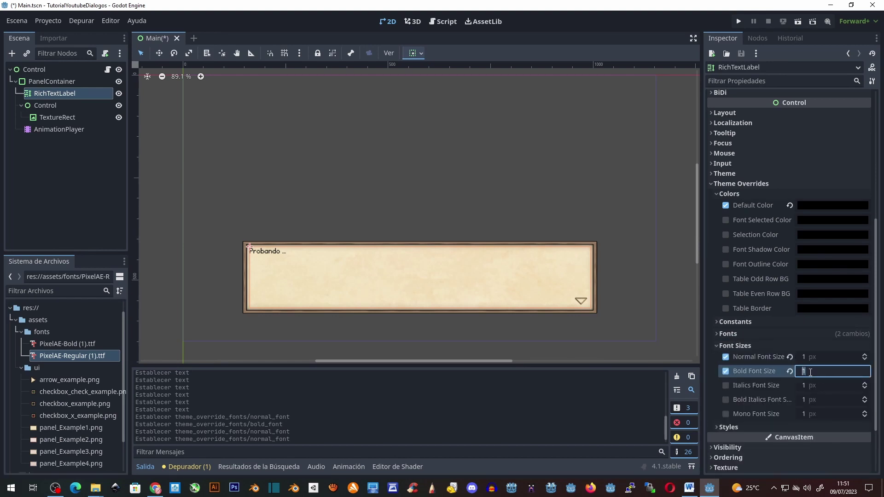
text(32)
key(shift+Tab)
text(24)
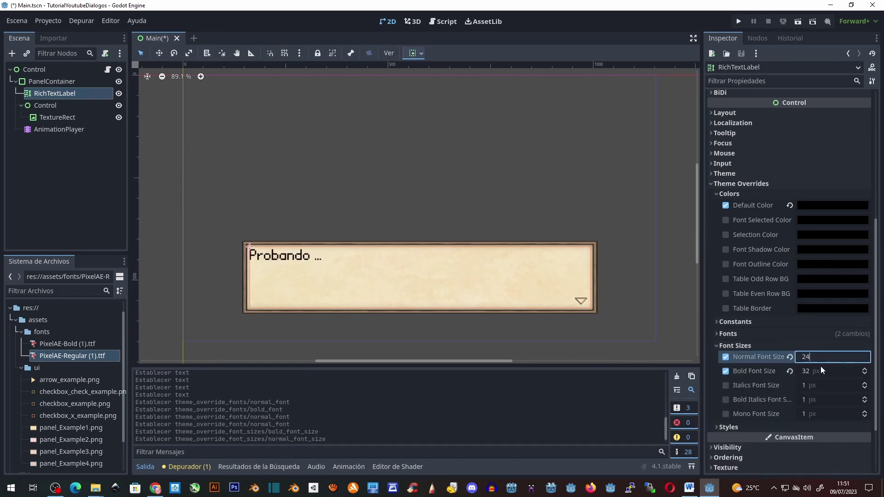
key(Tab)
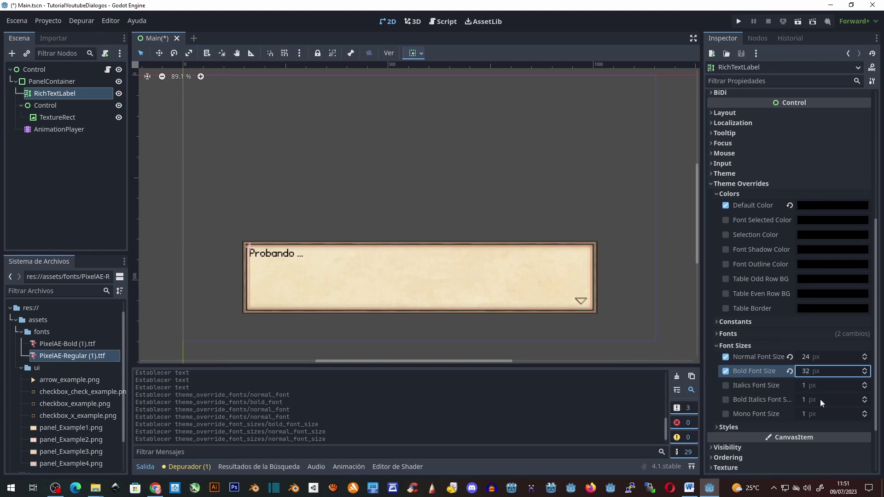
Enable BBCode on the RichTextLabel.
scroll(793, 183, up, 5)
scroll(793, 183, up, 3)
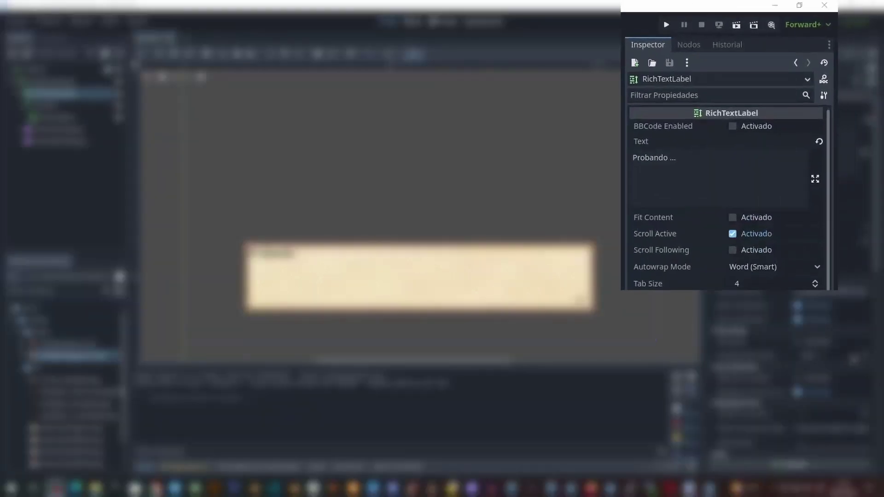
click(639, 154)
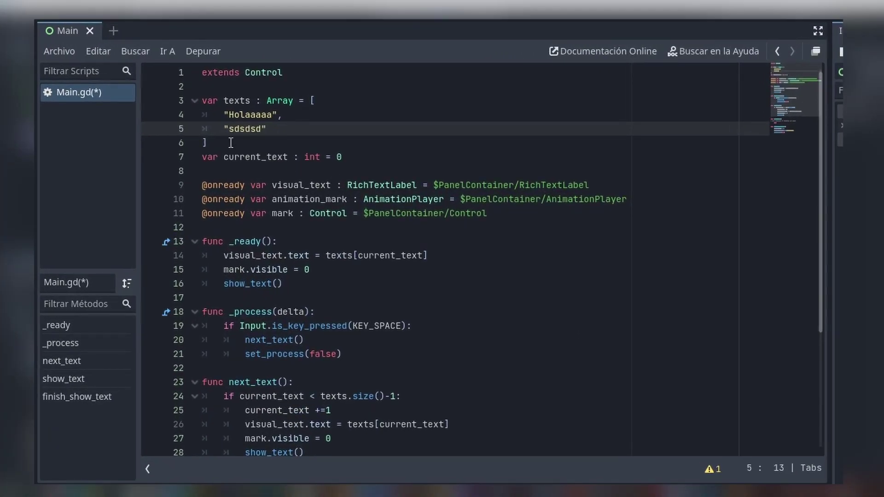
Walk through Main.gd's texts array, current_text, onready node references, _ready and the space-key check.
click(234, 134)
drag(216, 143, 202, 101)
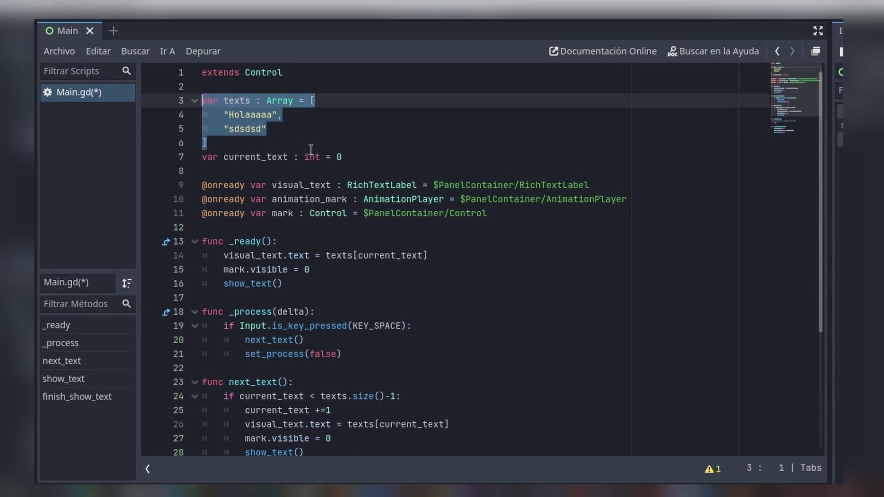
click(344, 155)
key(ctrl+shift+Left)
key(ctrl+shift+Left)
key(ctrl+shift+Left)
key(ctrl+shift+Left)
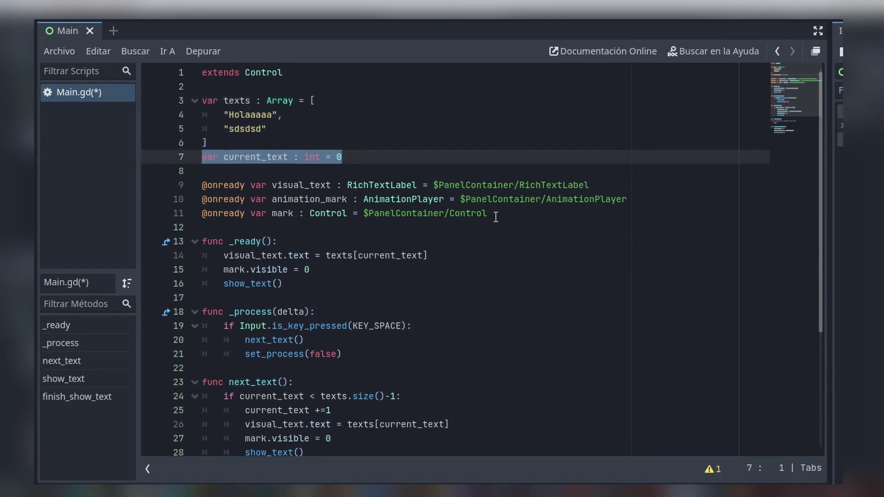
drag(489, 213, 189, 184)
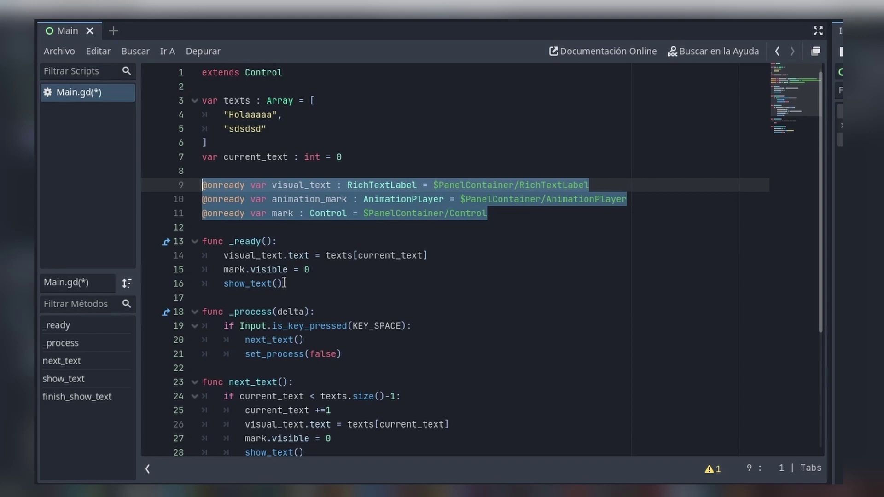
drag(284, 283, 210, 254)
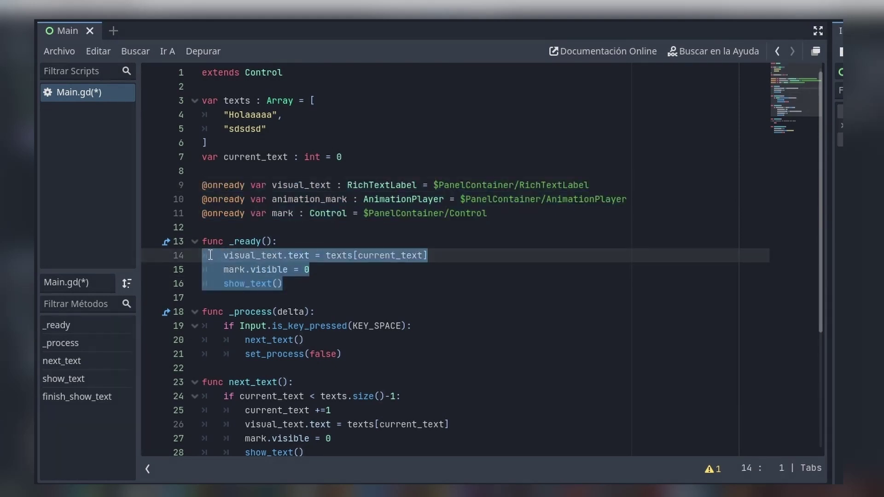
scroll(331, 253, down, 1)
scroll(332, 253, down, 1)
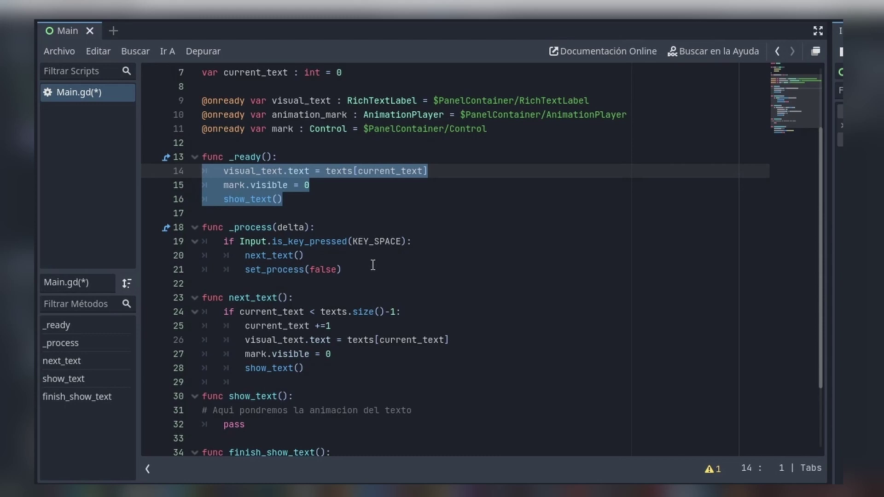
drag(373, 266, 193, 242)
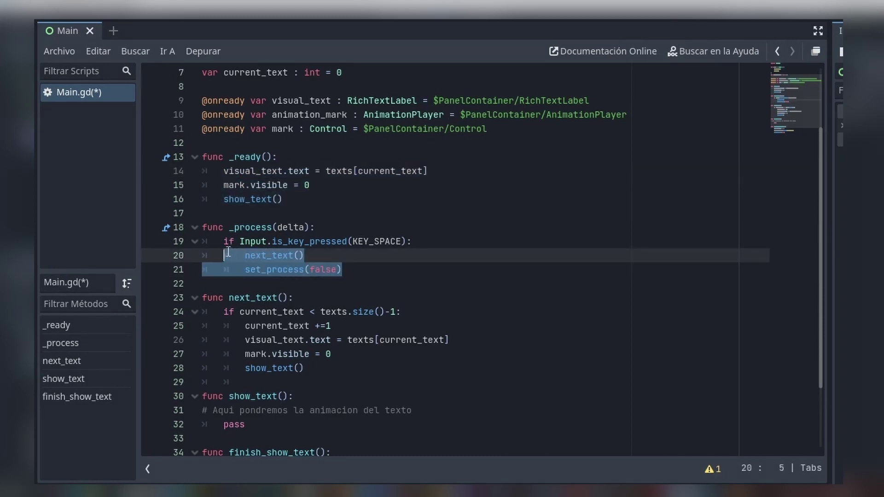
Go over the next_text, placeholder show_text and finish_show_text functions in Main.gd.
scroll(212, 246, down, 1)
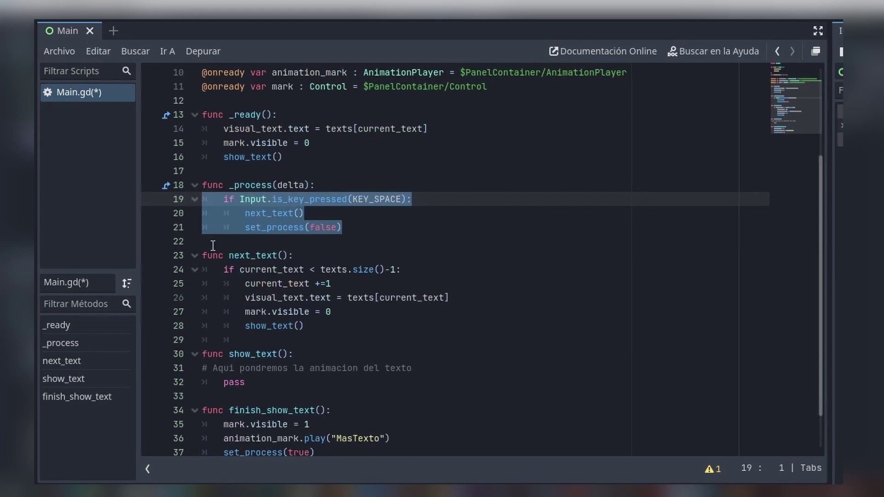
scroll(212, 246, down, 1)
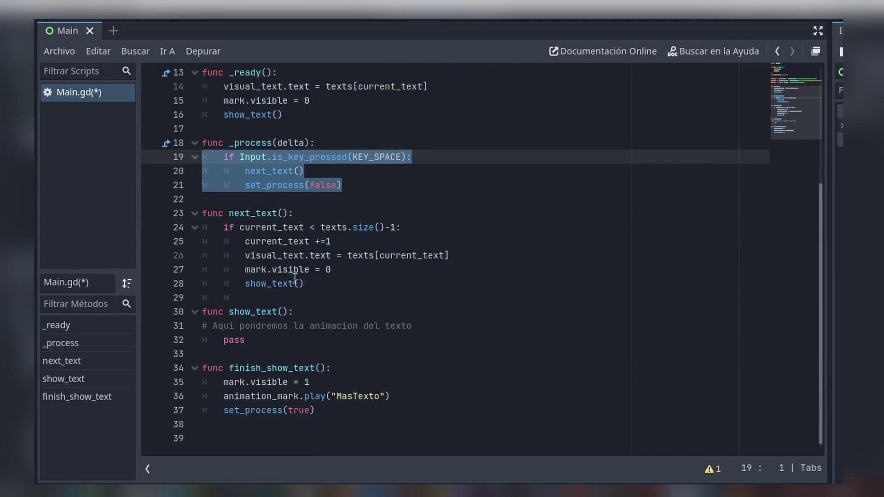
drag(310, 284, 202, 213)
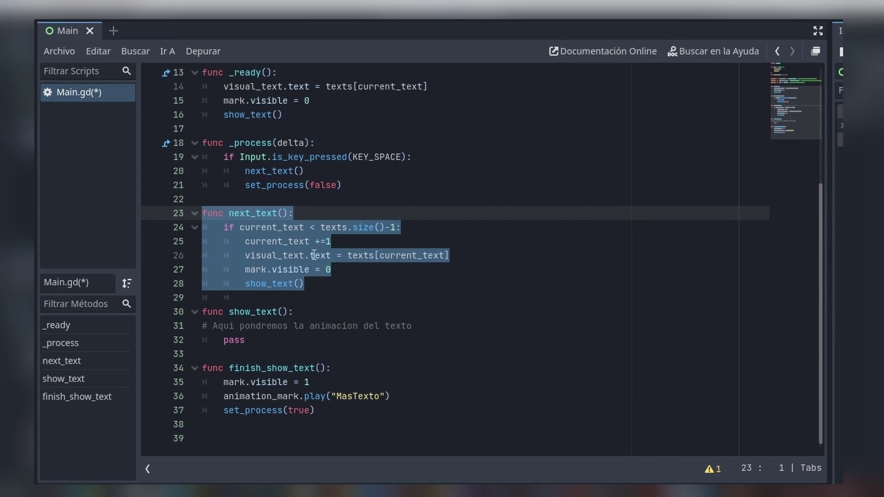
click(314, 255)
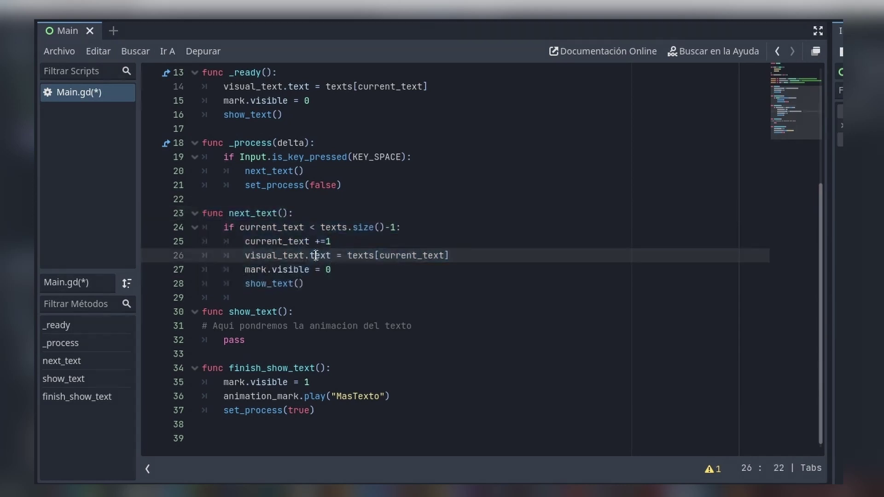
drag(292, 340, 181, 314)
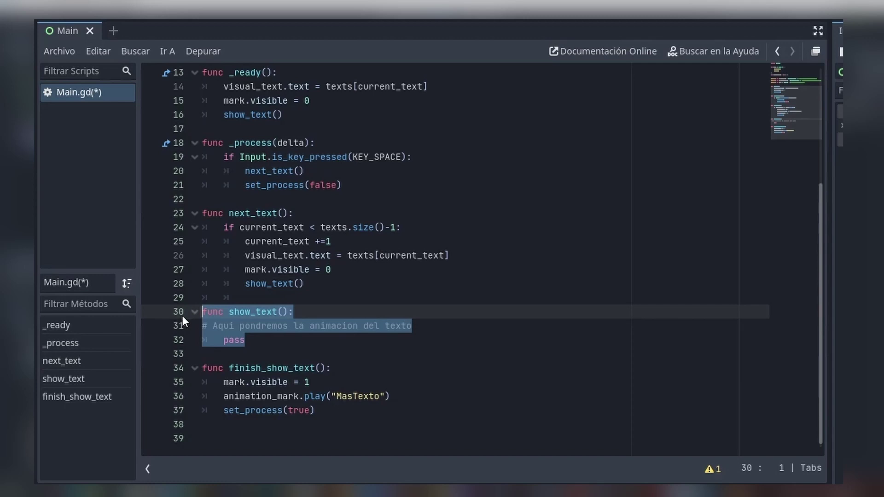
click(321, 411)
drag(321, 410, 193, 368)
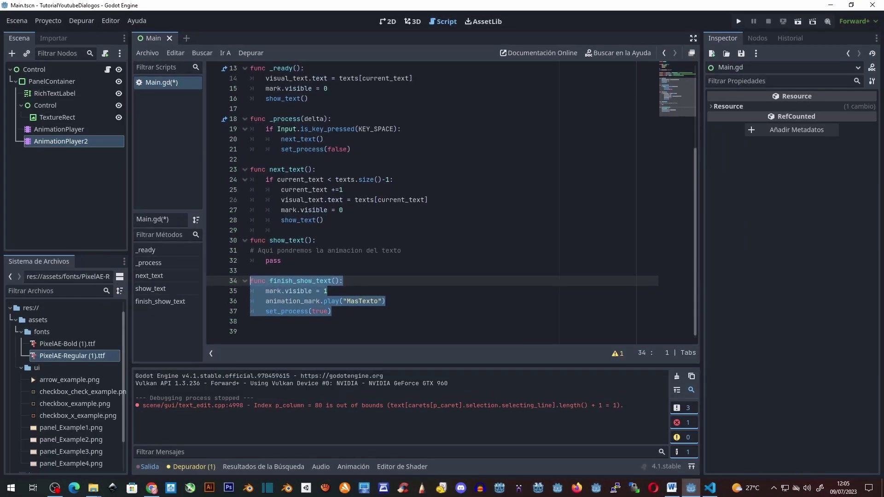
Add an AnimationPlayer as a child of PanelContainer.
click(52, 81)
right_click(72, 85)
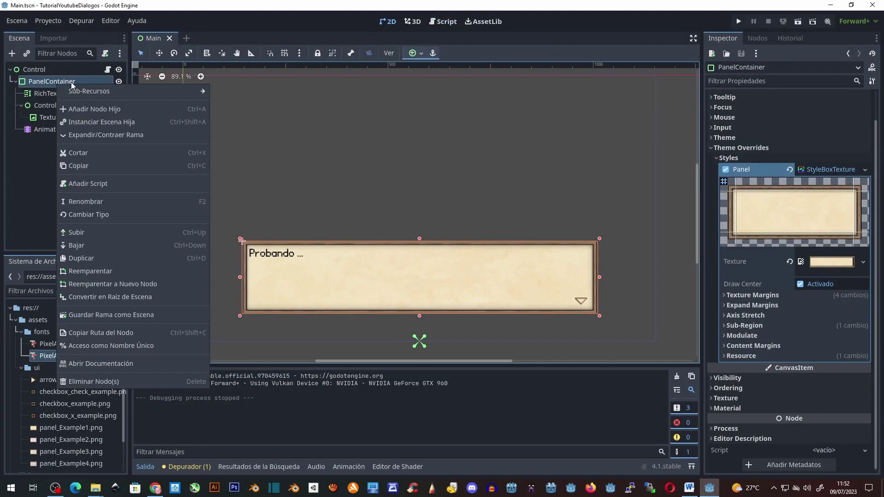
click(113, 112)
double_click(350, 330)
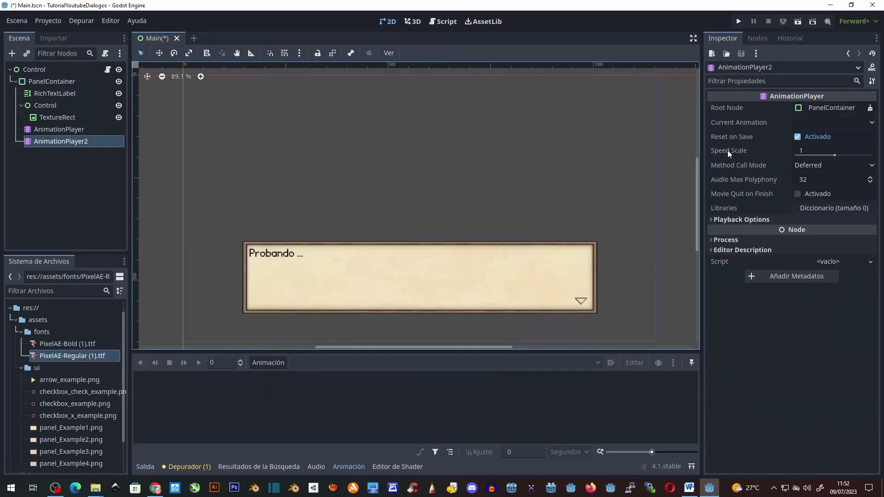
Create a new animation named MostrarTextoAnimado on the new AnimationPlayer.
click(275, 372)
click(302, 375)
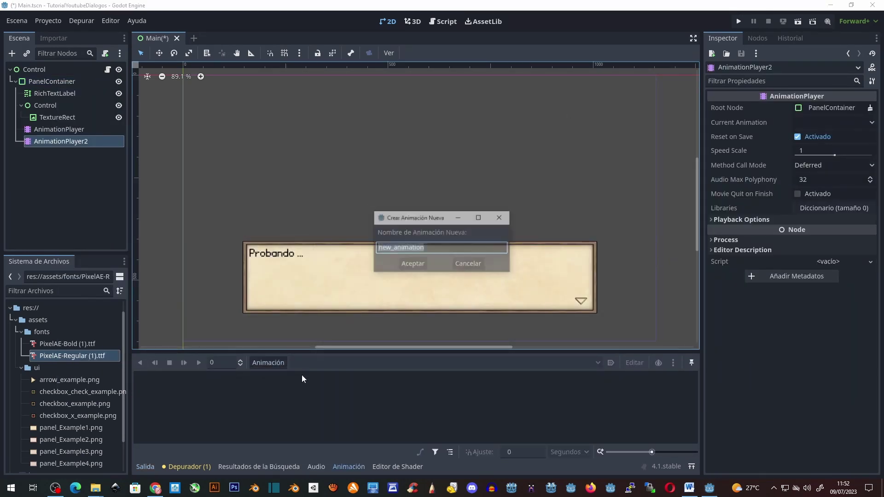
text(TextoAnimado)
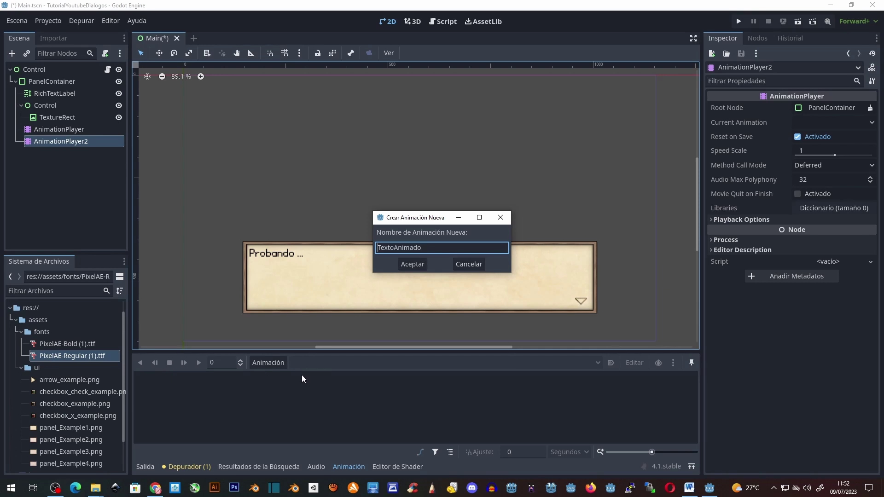
text(Mostrar)
key(Return)
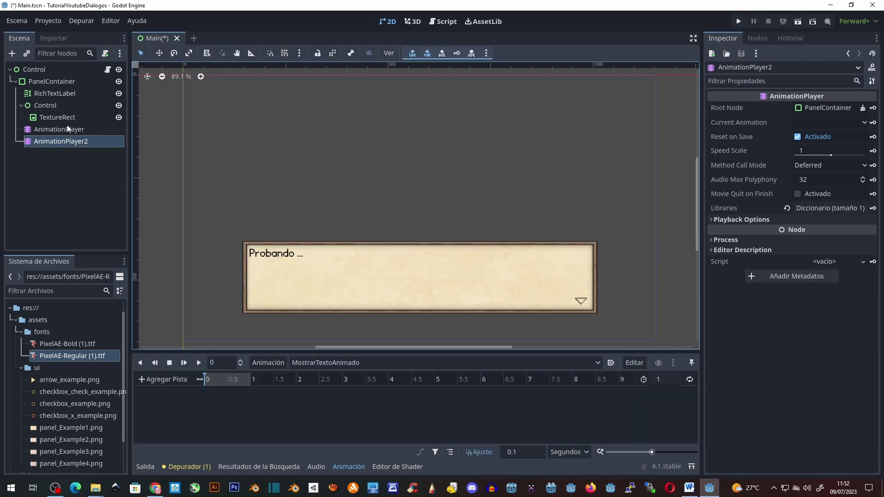
click(55, 93)
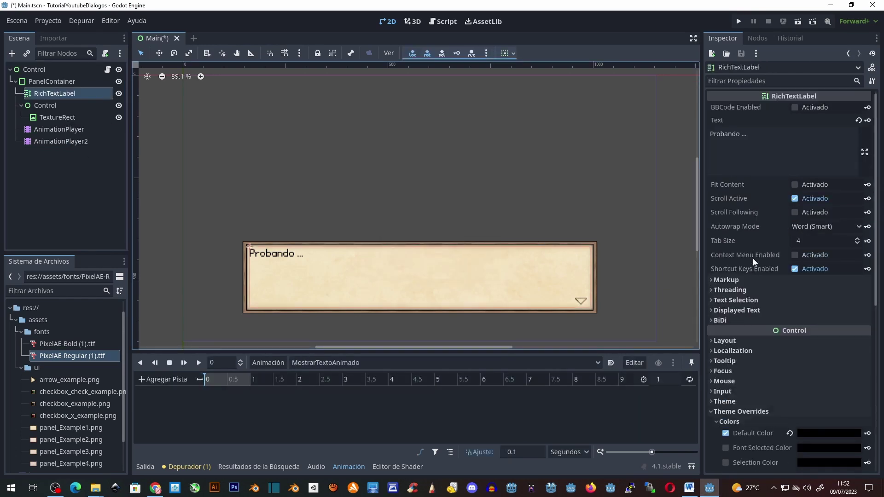
click(733, 310)
Key the label's visible ratio at 0 on 0 s and at 1 on 1 s.
scroll(804, 325, down, 1)
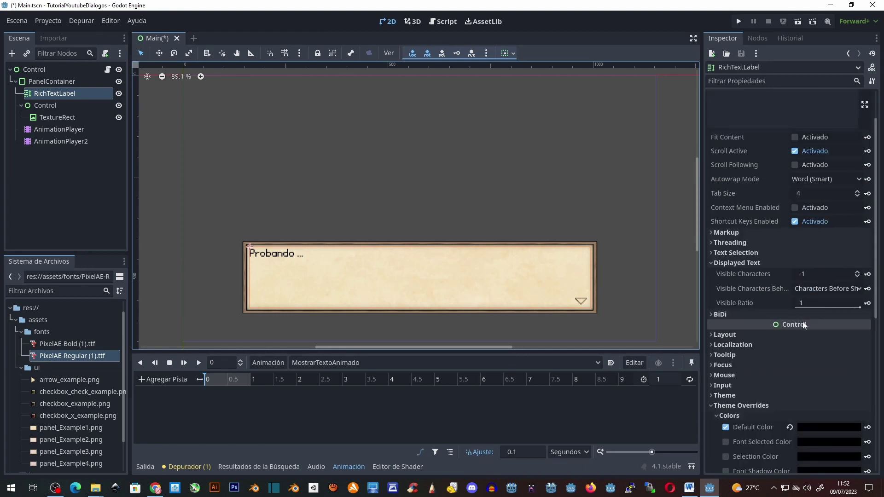
click(863, 303)
text(0)
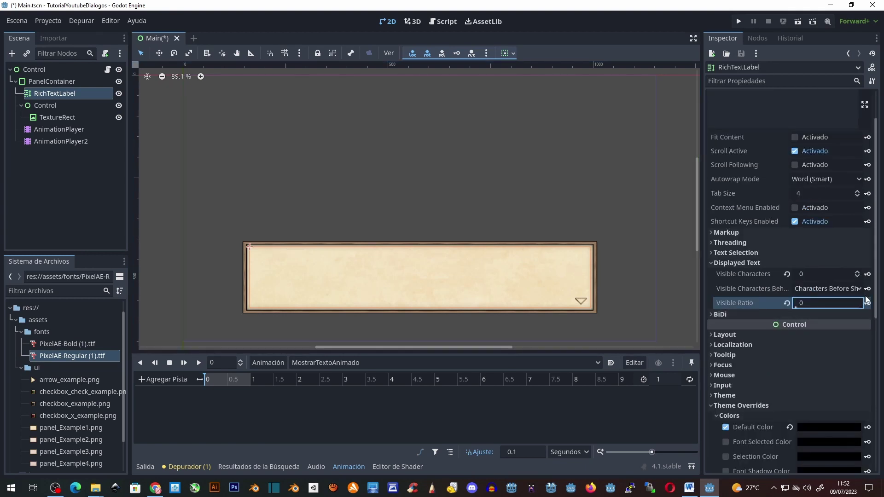
click(867, 303)
click(408, 264)
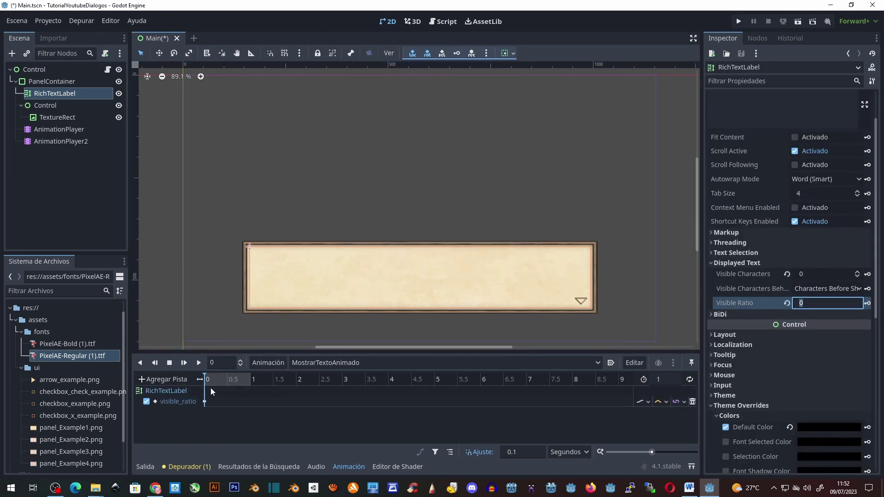
click(250, 379)
click(824, 303)
text(1)
click(868, 303)
Check both keyframes, set the 1 s key's value to 1, and scrub to preview the reveal.
key(s)
click(233, 382)
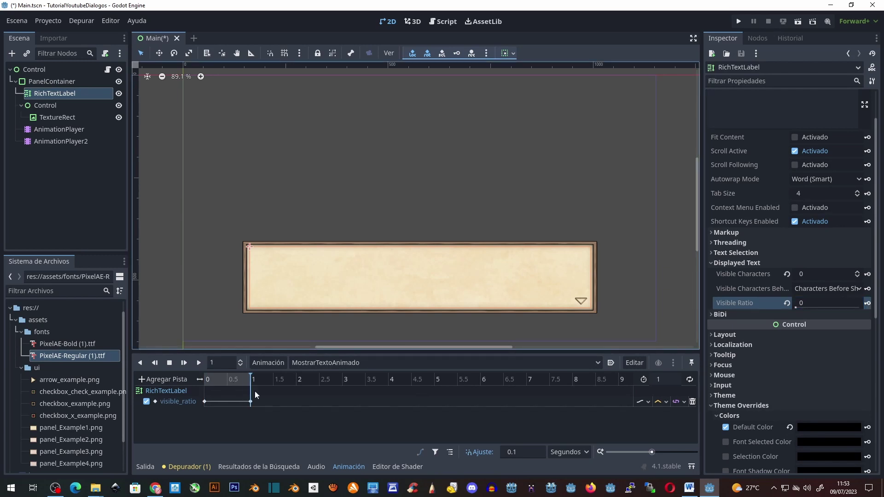
click(204, 402)
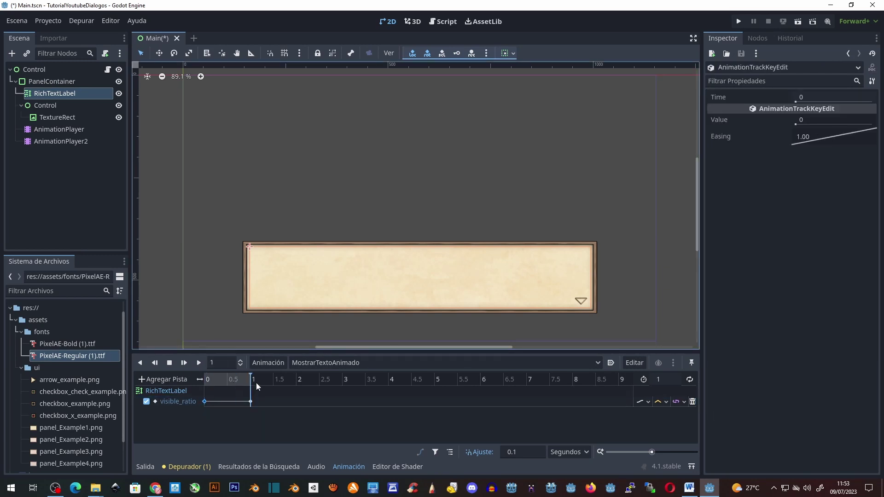
click(251, 402)
click(811, 119)
text(1)
key(Return)
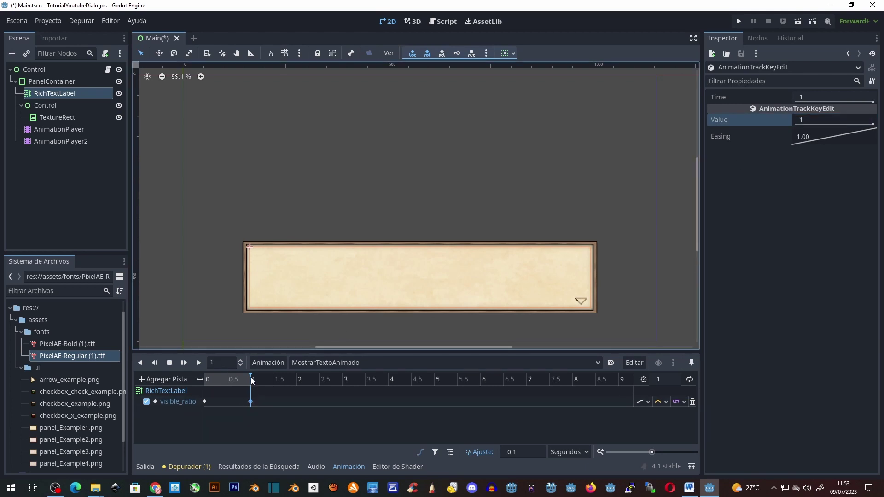
click(252, 381)
click(92, 94)
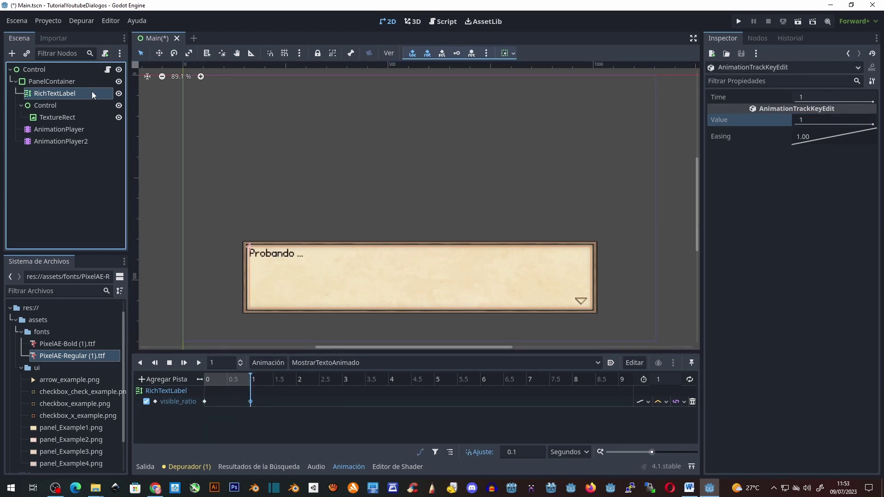
drag(193, 383, 255, 397)
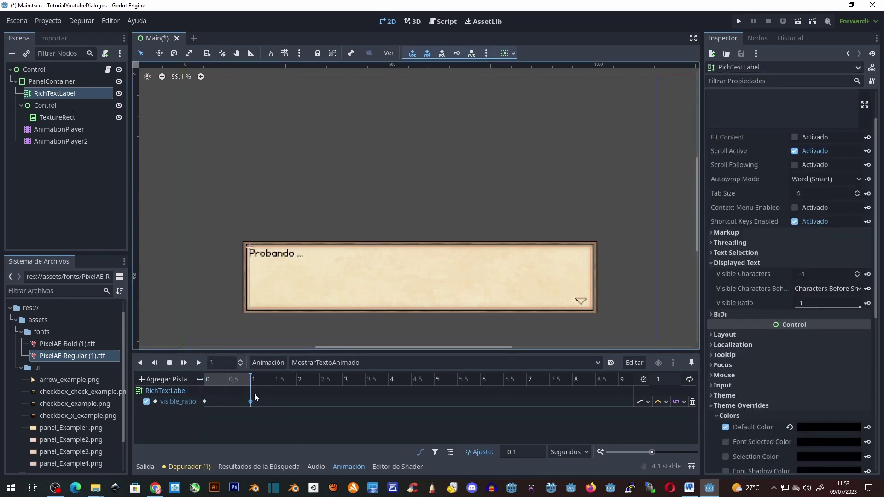
click(175, 381)
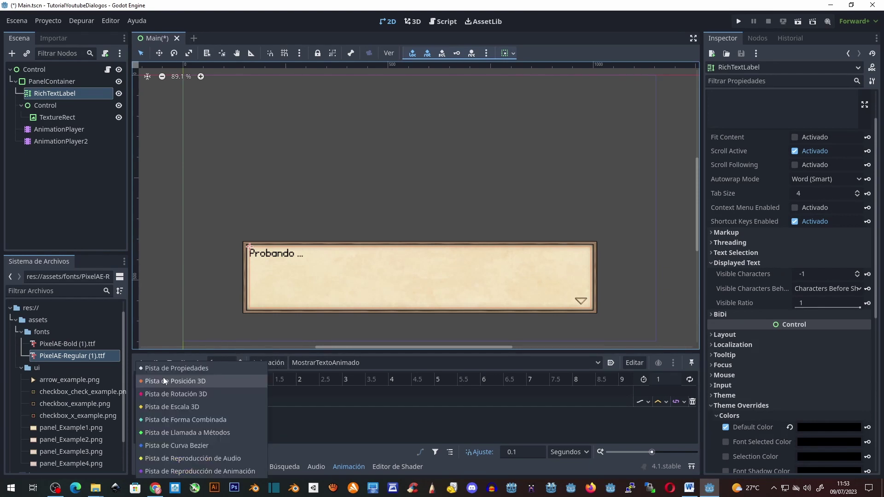
Add a Control method-call track with a finish_show_text key placed at 1 s.
click(200, 433)
double_click(391, 114)
click(260, 422)
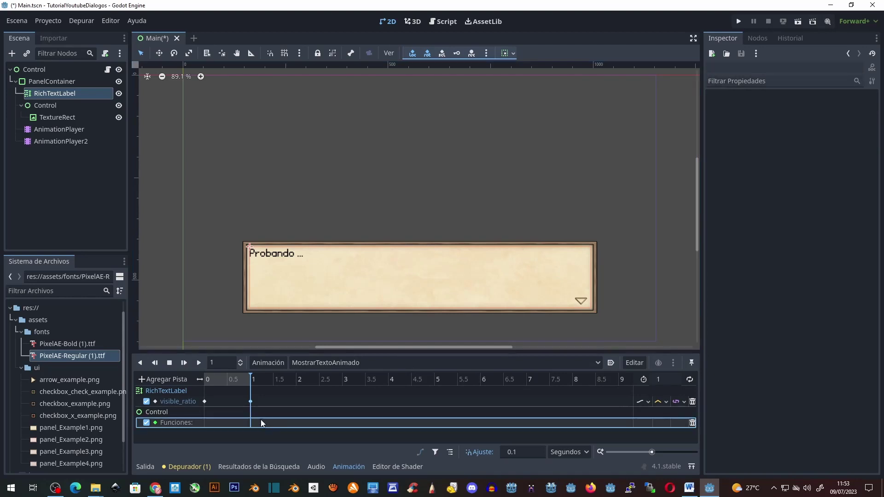
right_click(258, 422)
click(286, 428)
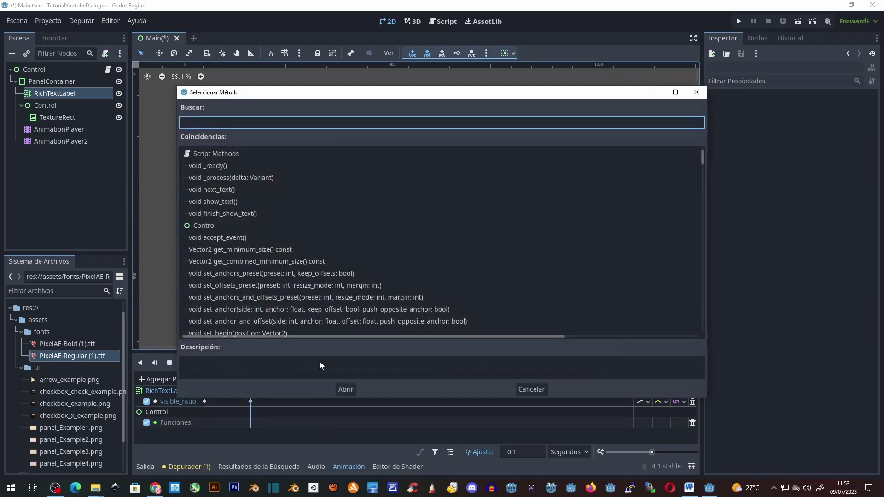
double_click(245, 214)
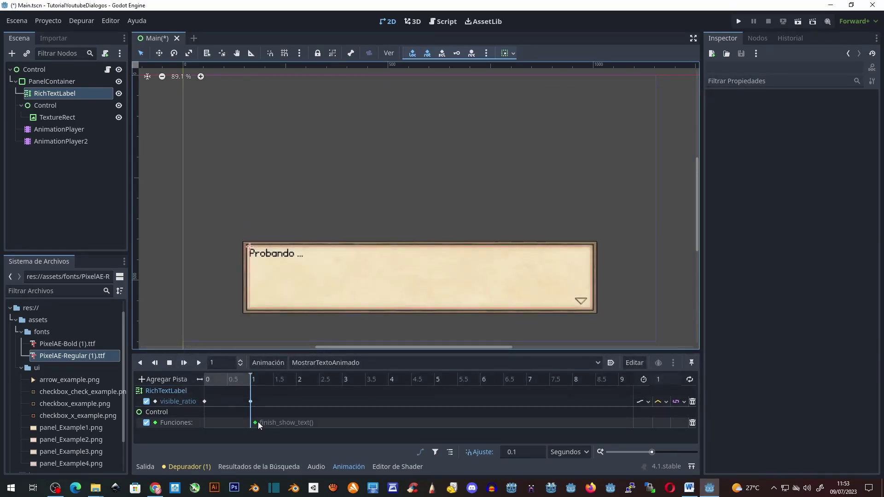
drag(258, 422, 253, 421)
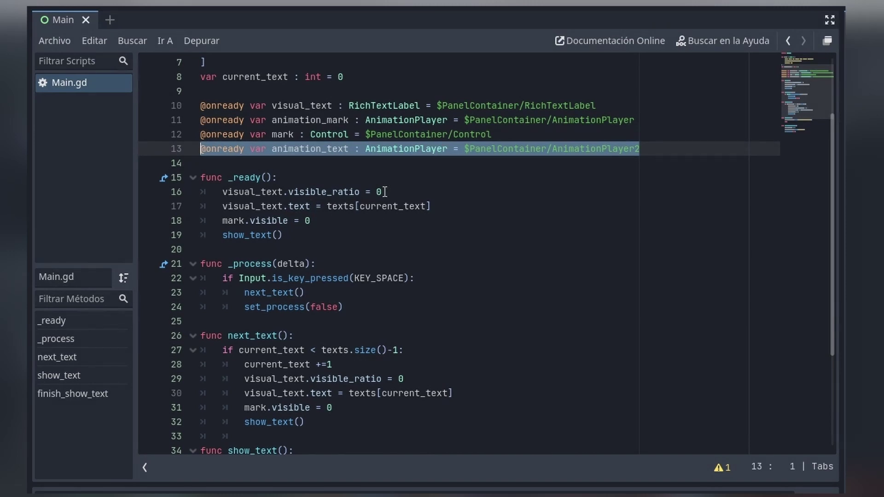
drag(382, 191, 222, 192)
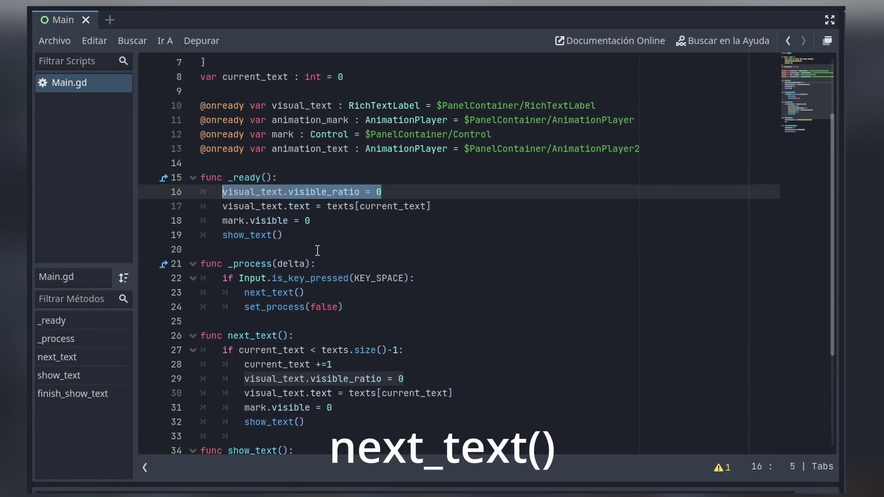
drag(415, 379, 244, 378)
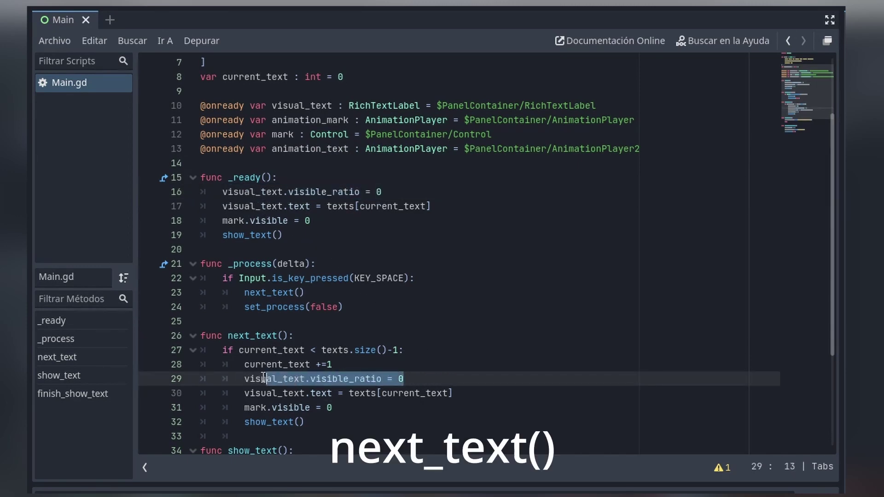
scroll(390, 285, down, 2)
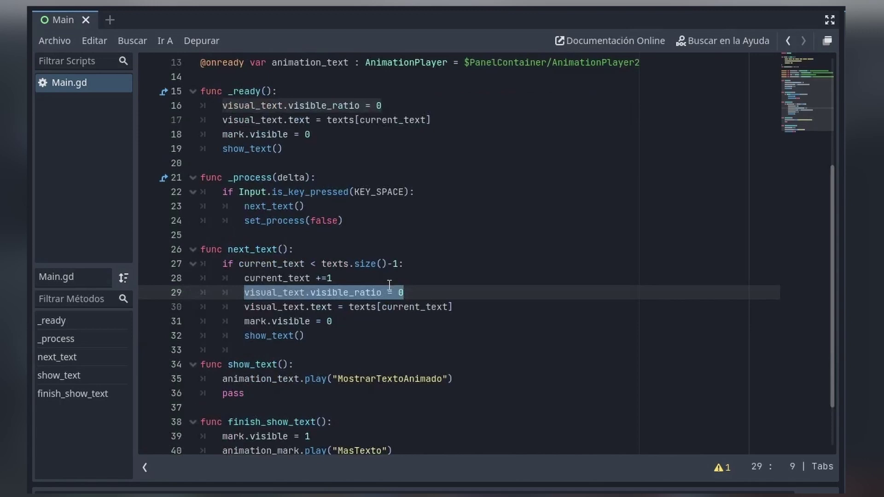
drag(463, 382, 222, 378)
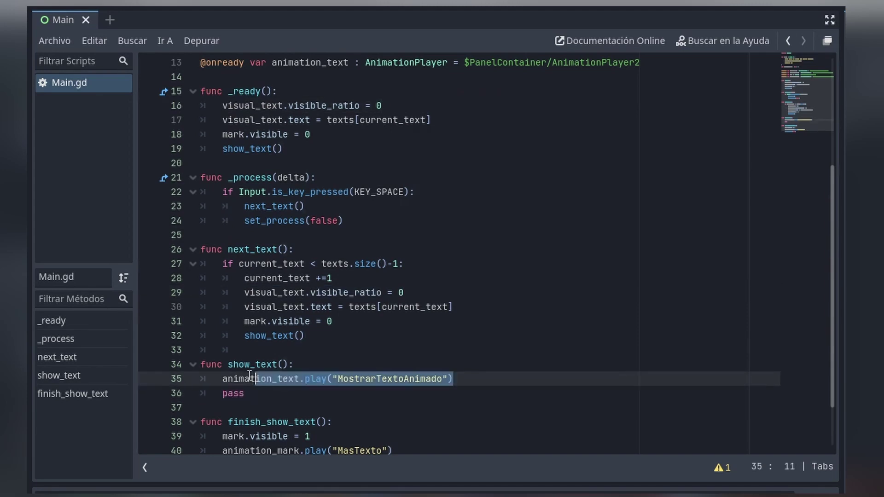
scroll(354, 306, down, 1)
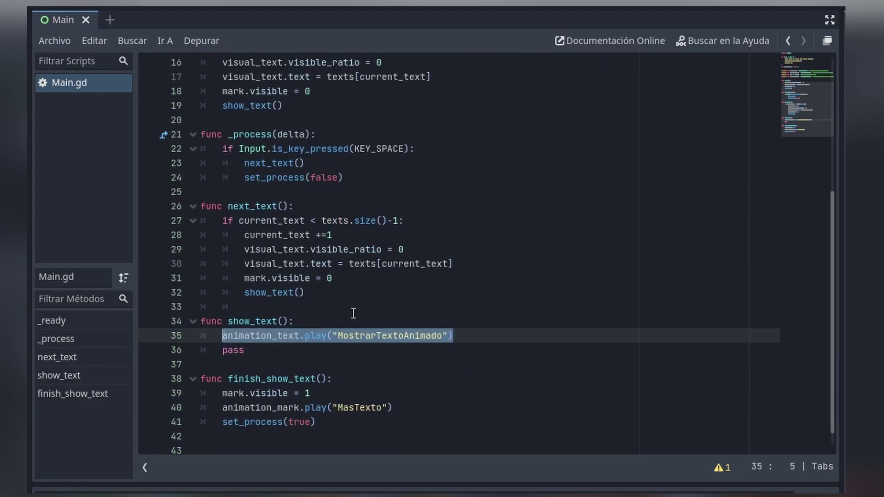
click(424, 298)
scroll(425, 298, down, 1)
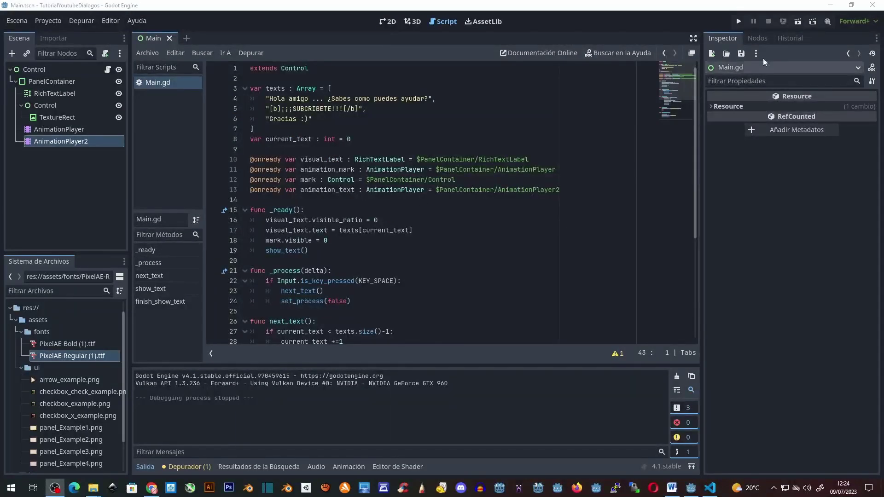
Run the game and advance the dialog through its next two texts.
click(741, 21)
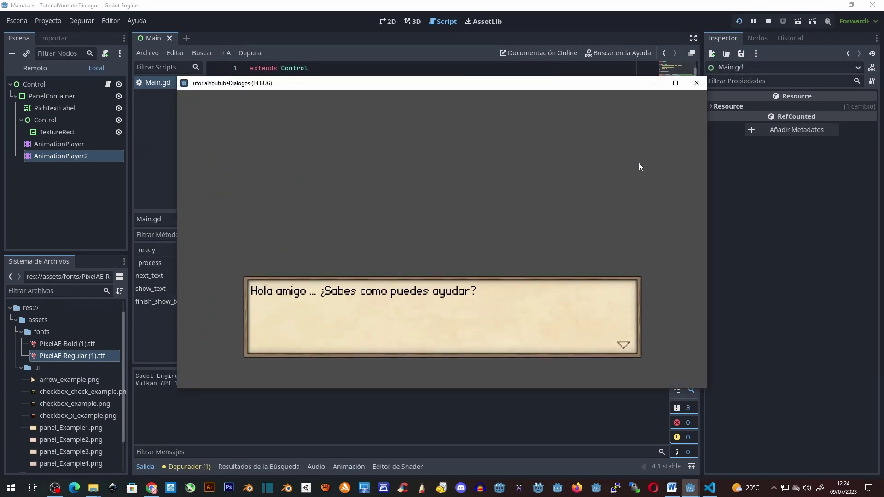
key(Return)
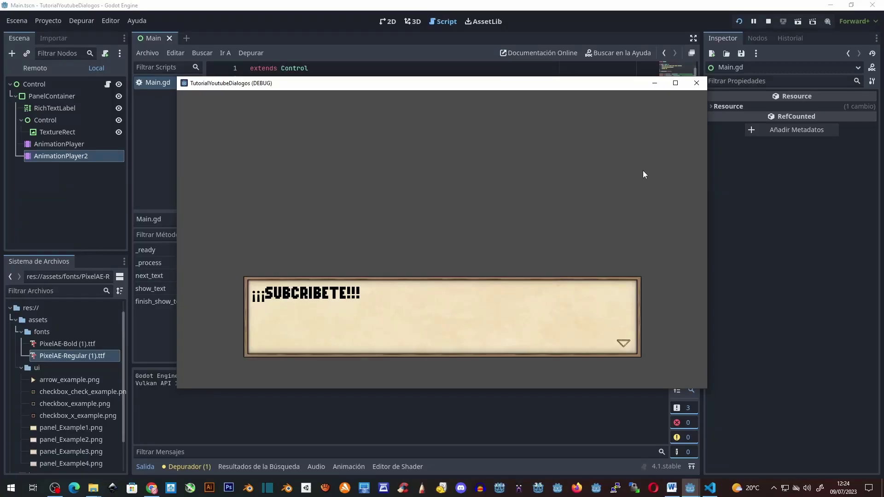
key(Return)
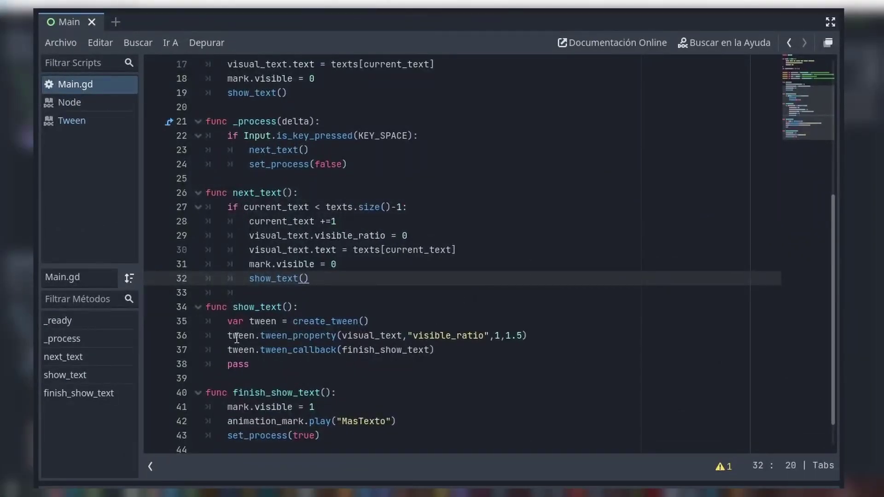
Review the new tween lines in show_text, then run the game and advance through the remaining texts.
drag(227, 321, 491, 349)
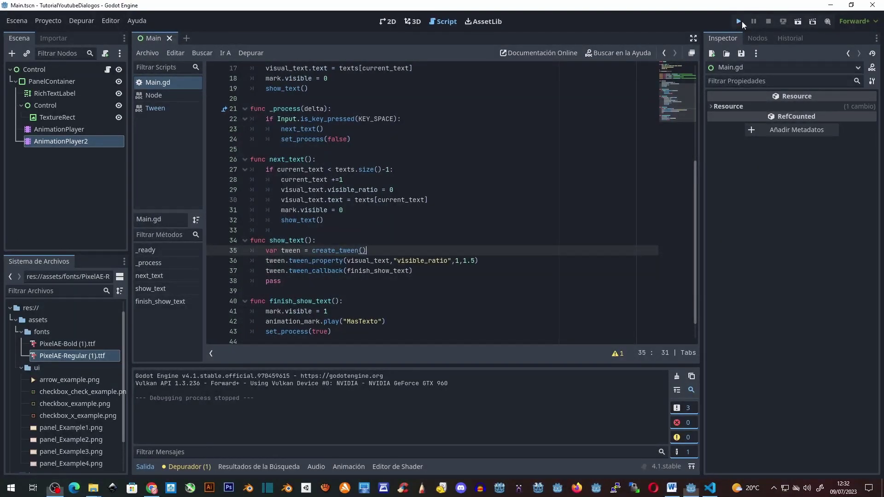
click(742, 21)
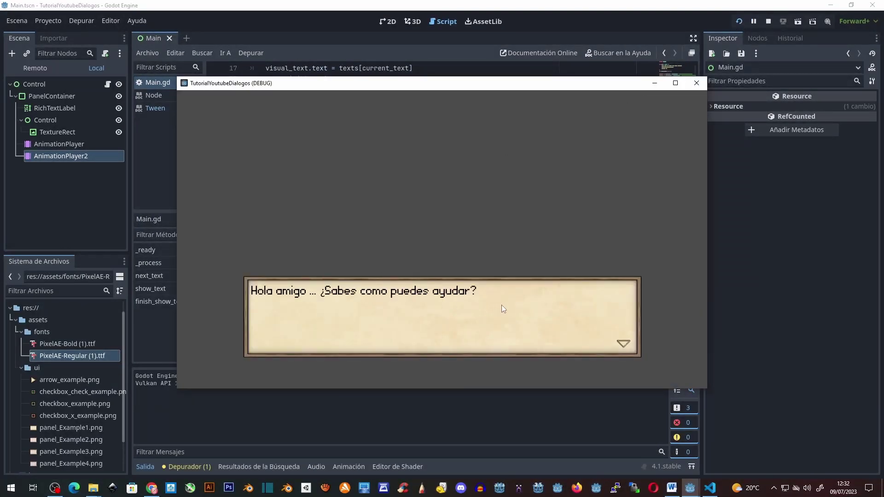
click(504, 305)
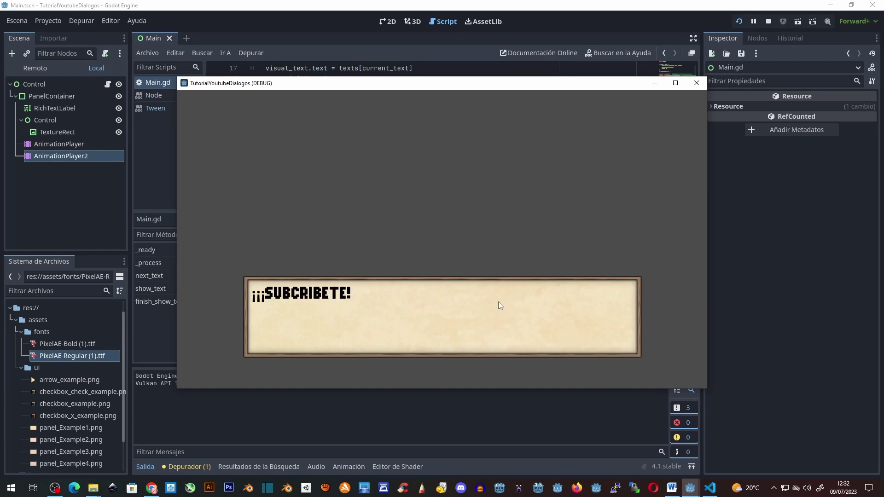
click(475, 294)
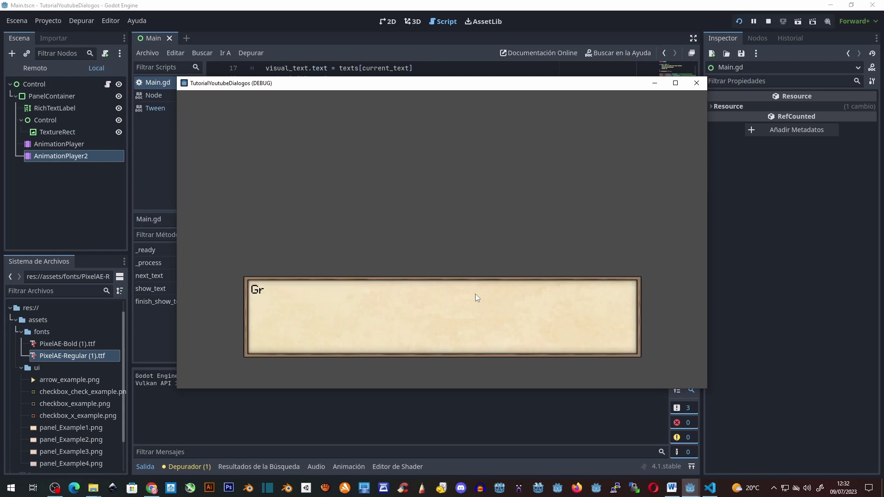